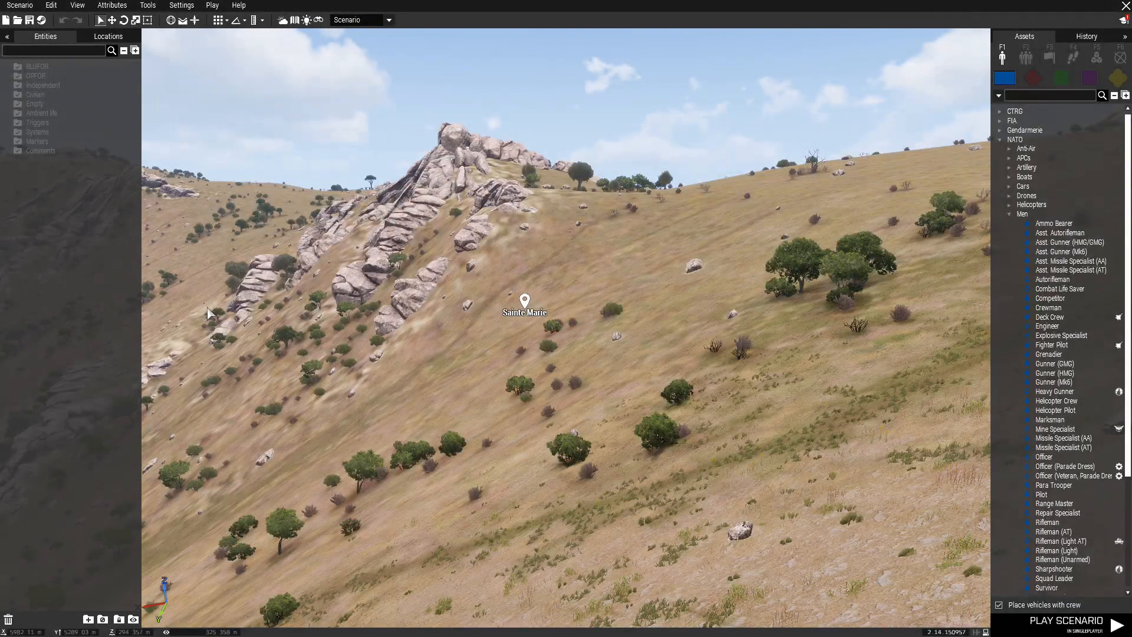
# Step: Go to the town of Houdan and place a Warlords Init module on the dirt road near its junction
pyautogui.press('m')
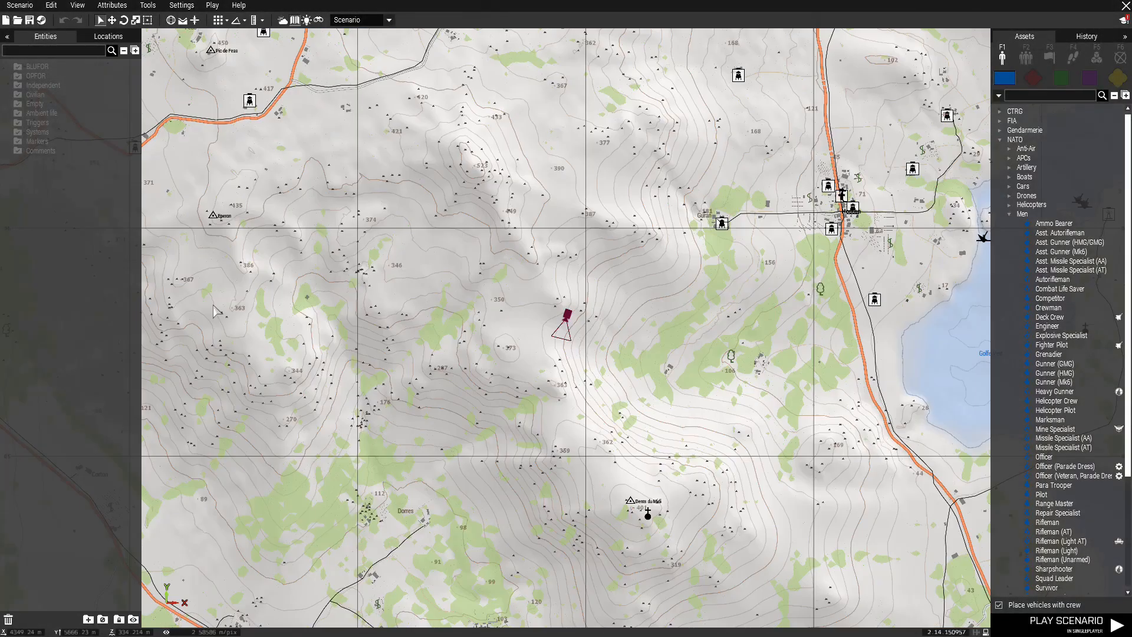
pyautogui.rightClick(511, 270)
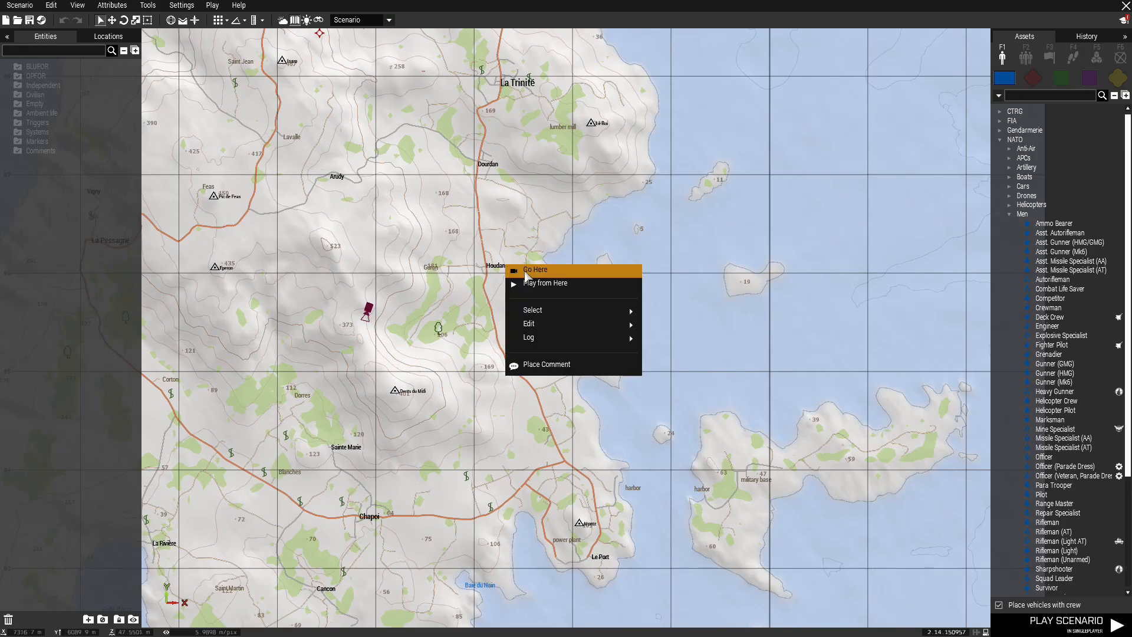
pyautogui.click(519, 266)
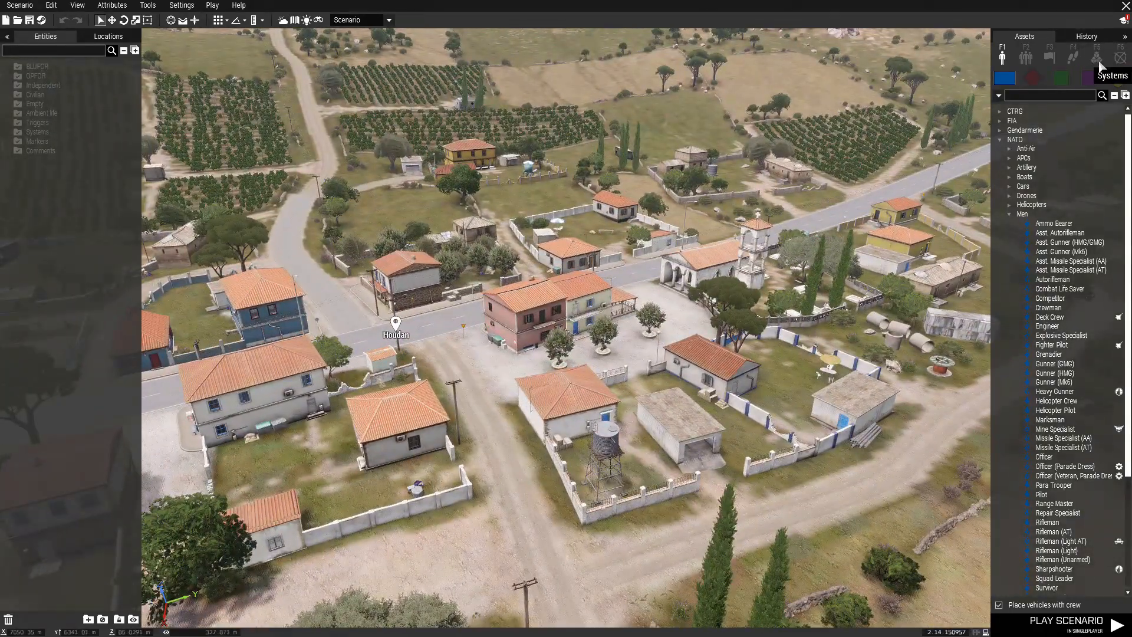
pyautogui.click(1097, 57)
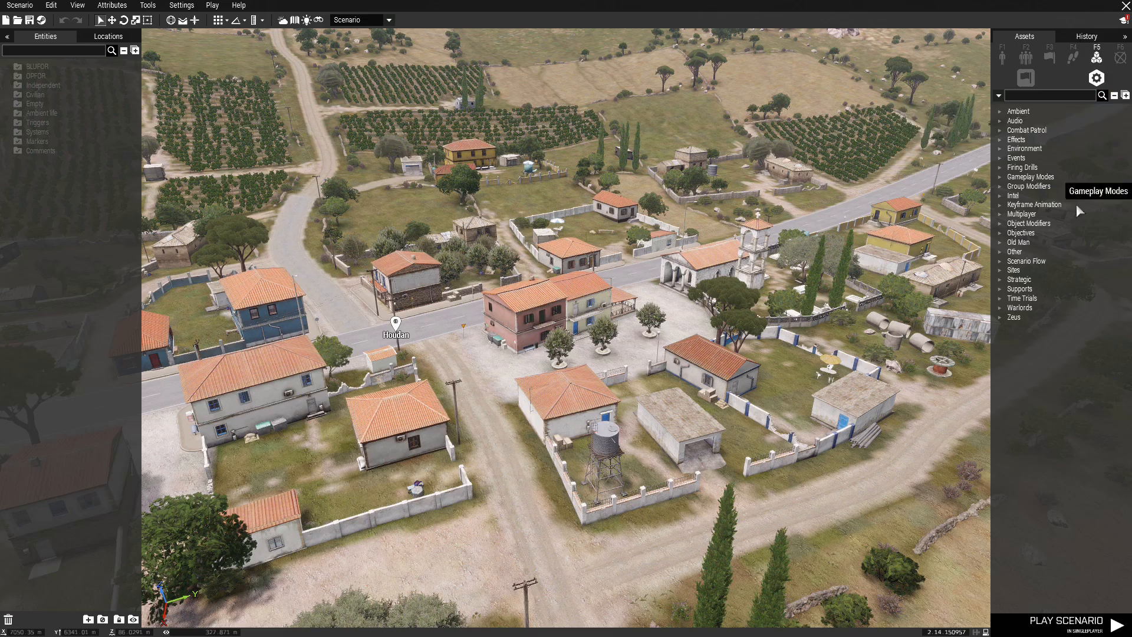
pyautogui.click(1000, 307)
pyautogui.click(1044, 327)
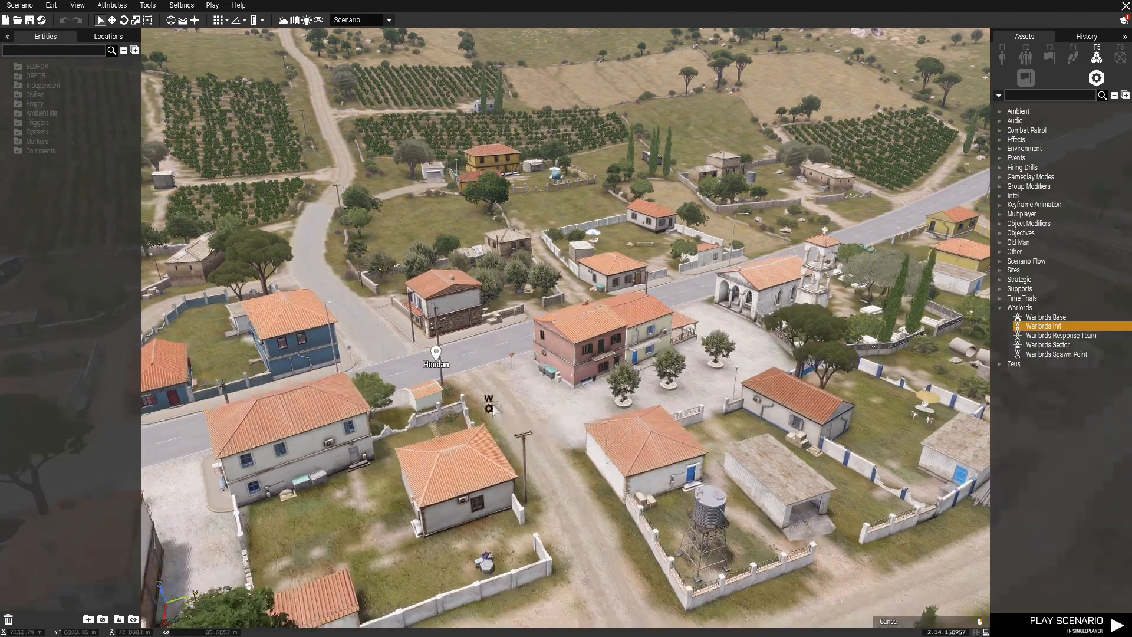
pyautogui.click(493, 407)
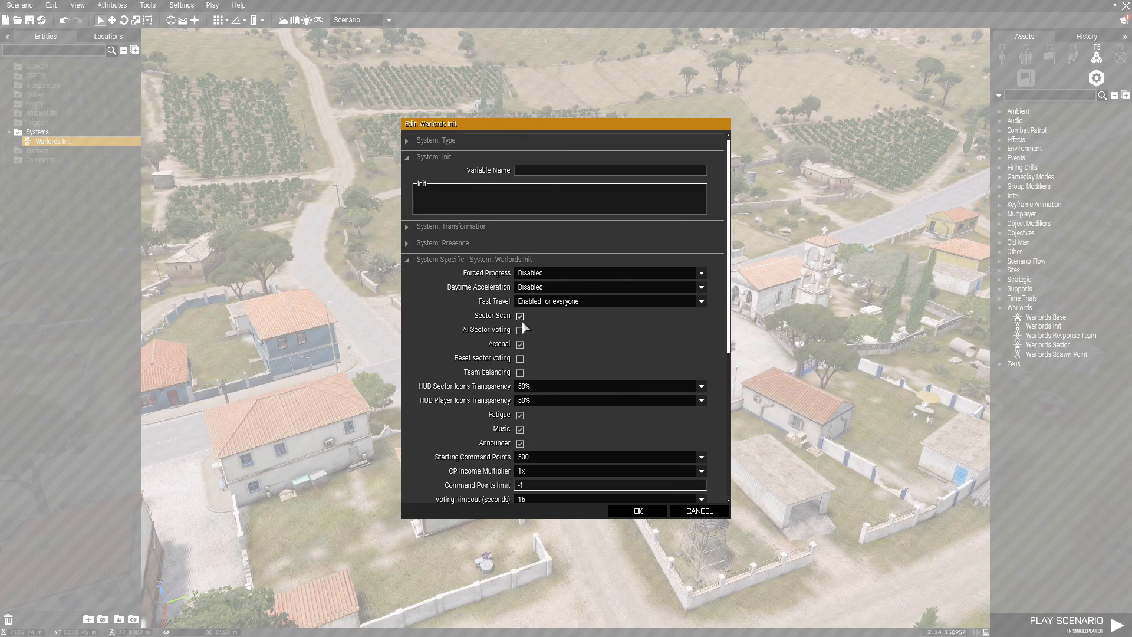
# Step: Configure the Warlords Init module with team balancing enabled, 5000 starting command points and a 5x CP income multiplier
pyautogui.scroll(-3, 582, 411)
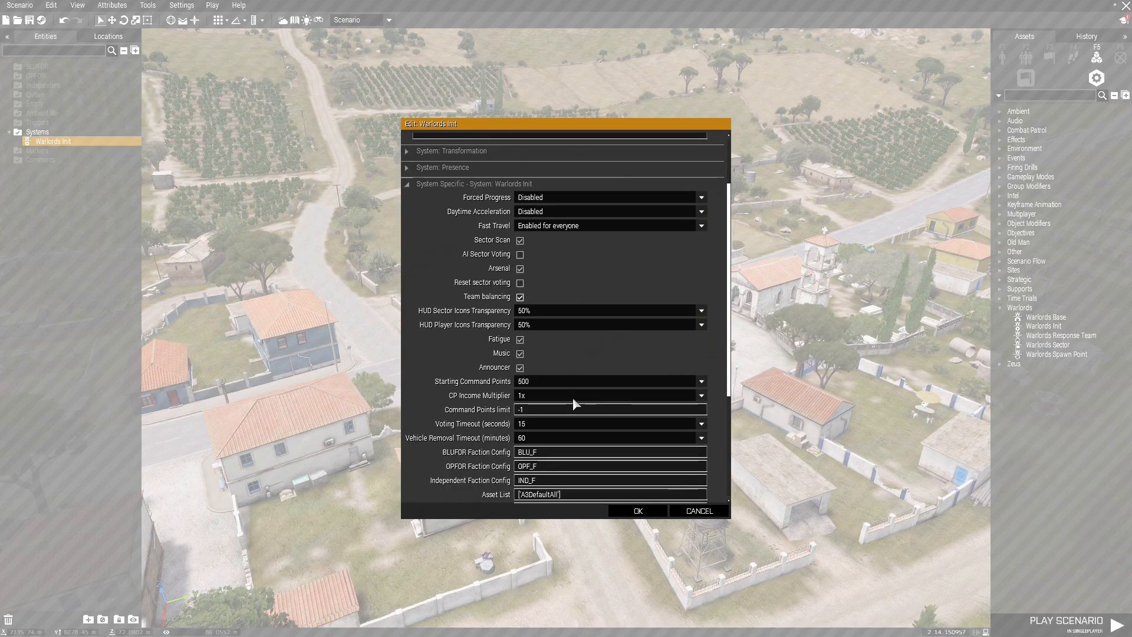
pyautogui.click(571, 382)
pyautogui.click(566, 454)
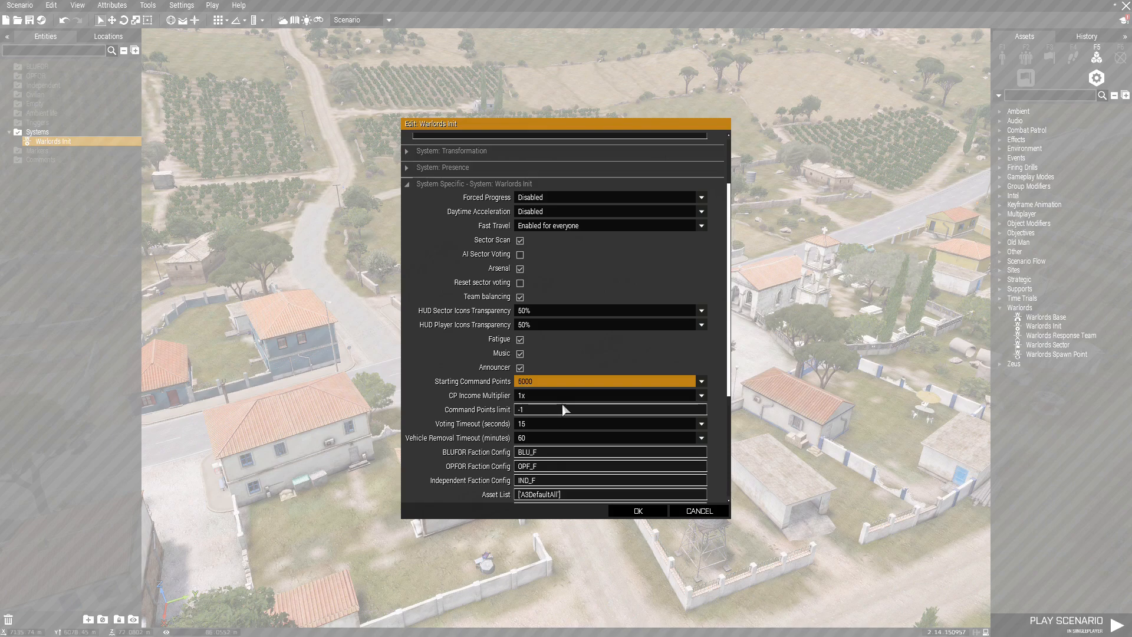
pyautogui.click(575, 397)
pyautogui.click(551, 447)
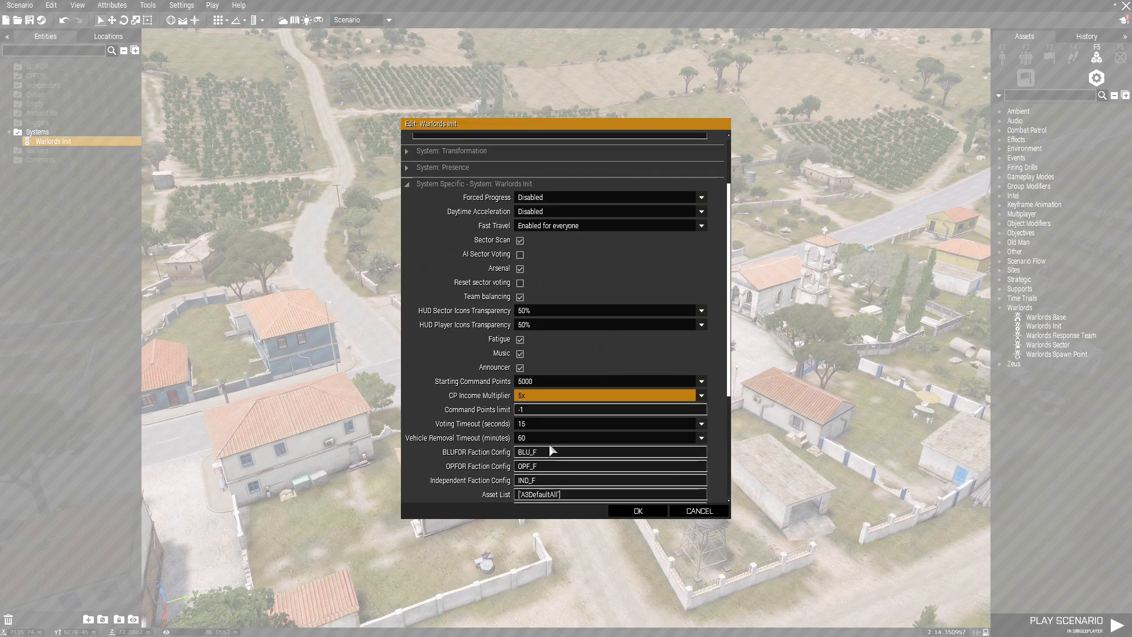
pyautogui.click(639, 511)
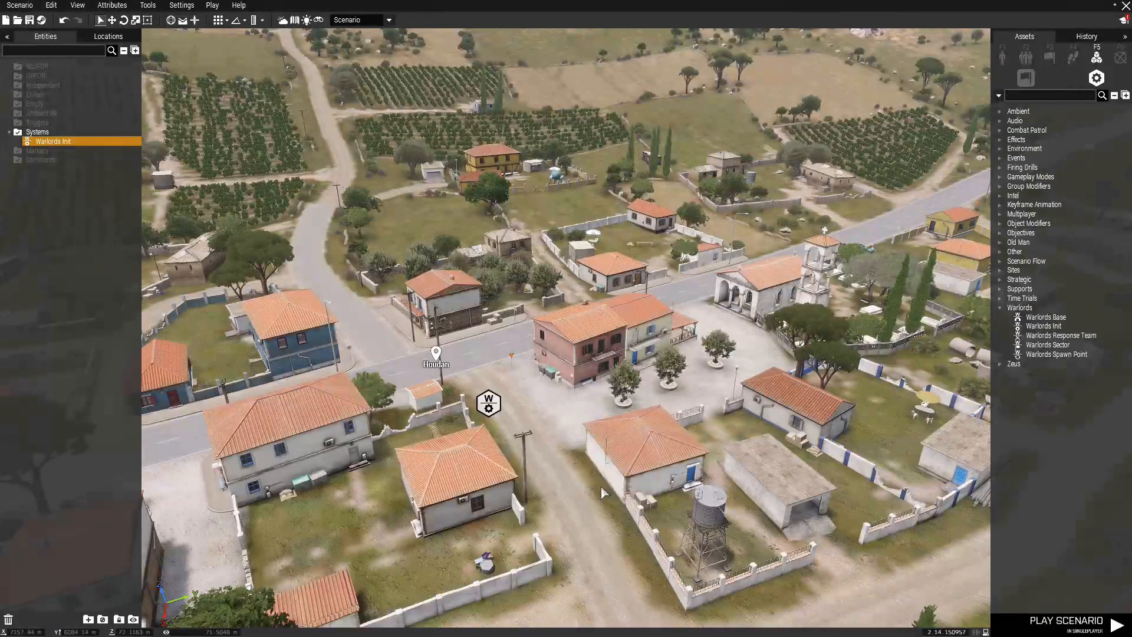
# Step: Go to the airport in the island's northeast and place a Warlords Base module on the grass beside the runway's end
pyautogui.press('m')
pyautogui.scroll(-4, 585, 408)
pyautogui.moveTo(586, 142); pyautogui.dragTo(577, 248, button='right')
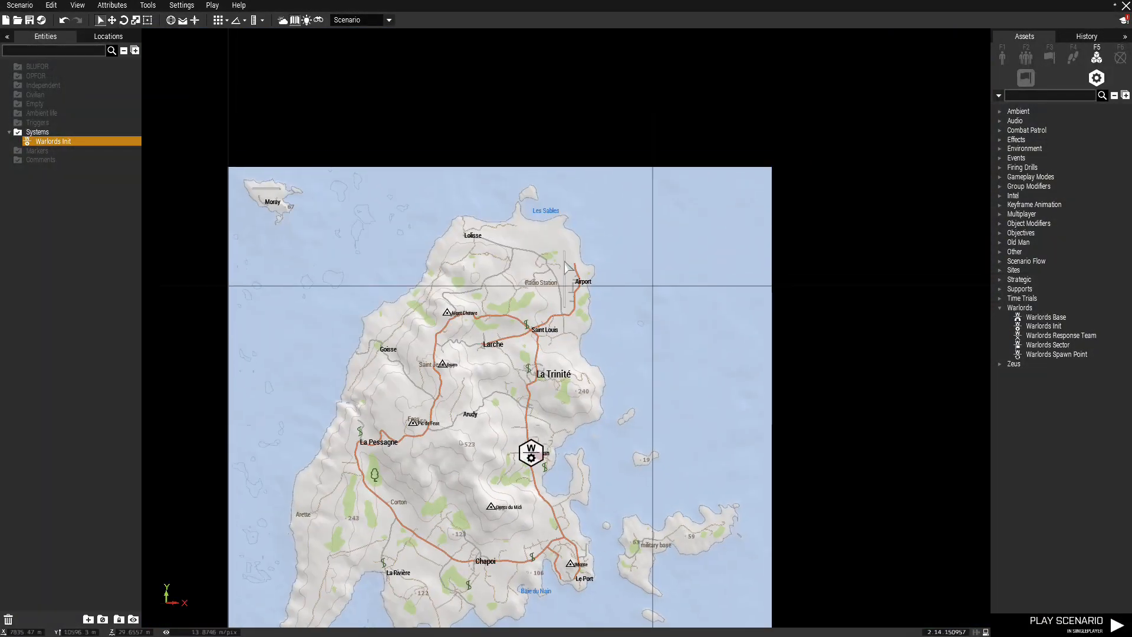
pyautogui.rightClick(561, 260)
pyautogui.click(579, 268)
pyautogui.press('m')
pyautogui.moveTo(583, 341); pyautogui.dragTo(525, 246, button='right')
pyautogui.press('w')
pyautogui.press('d')
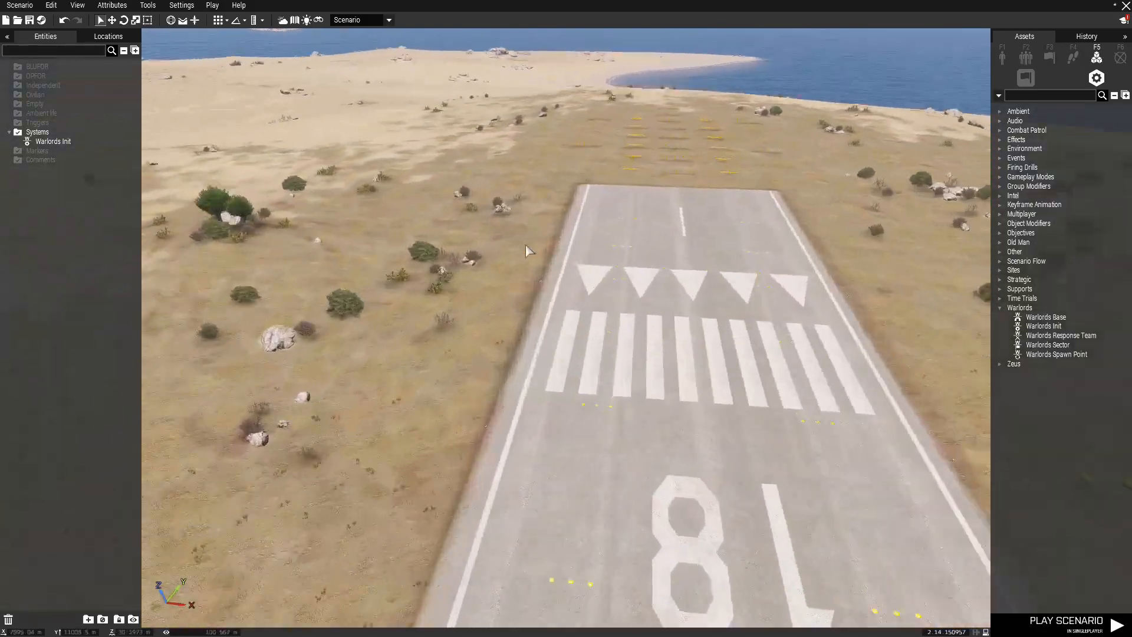
pyautogui.click(1046, 316)
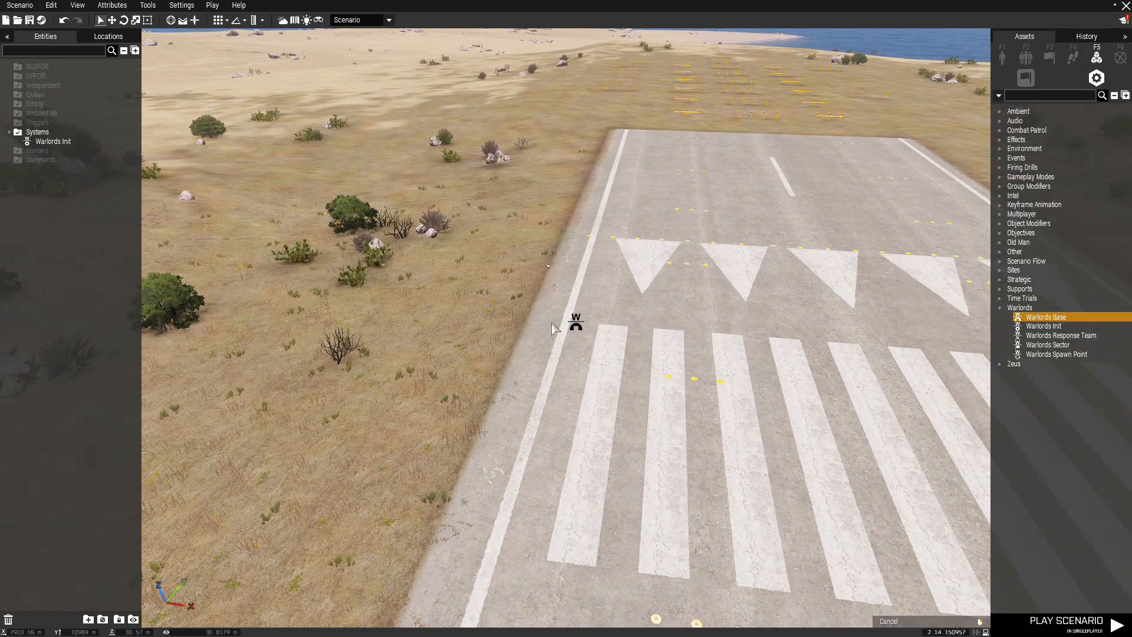
pyautogui.click(451, 330)
# Step: Set up the airport base for OPFOR, named "OPFOR Base" with the location name used, and enable harbor, helipad and runway
pyautogui.click(571, 302)
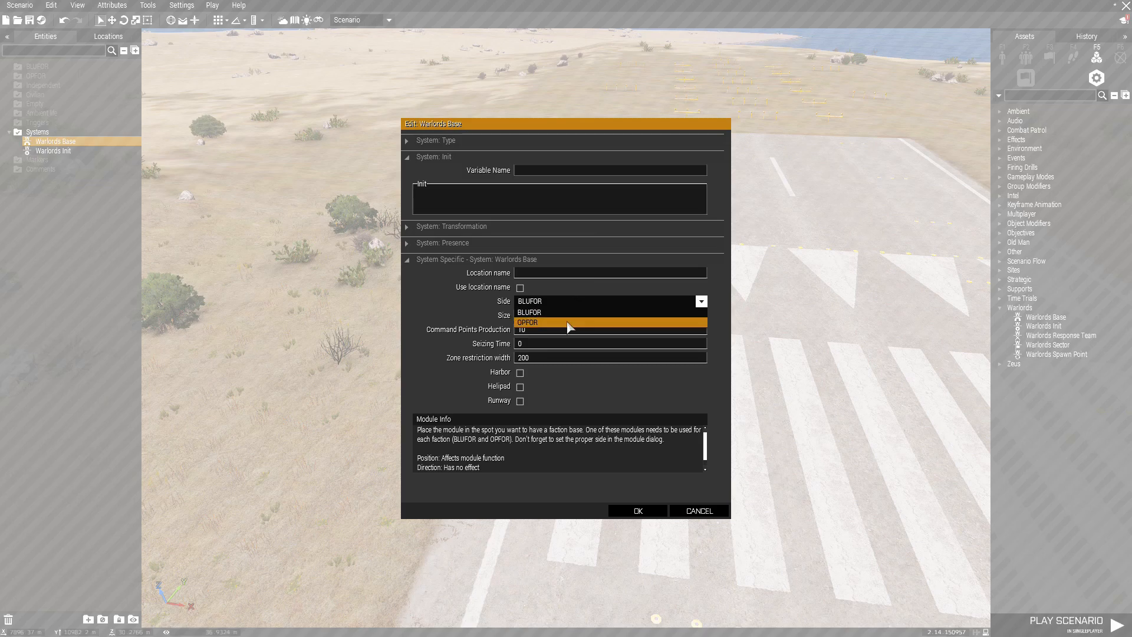
pyautogui.click(569, 323)
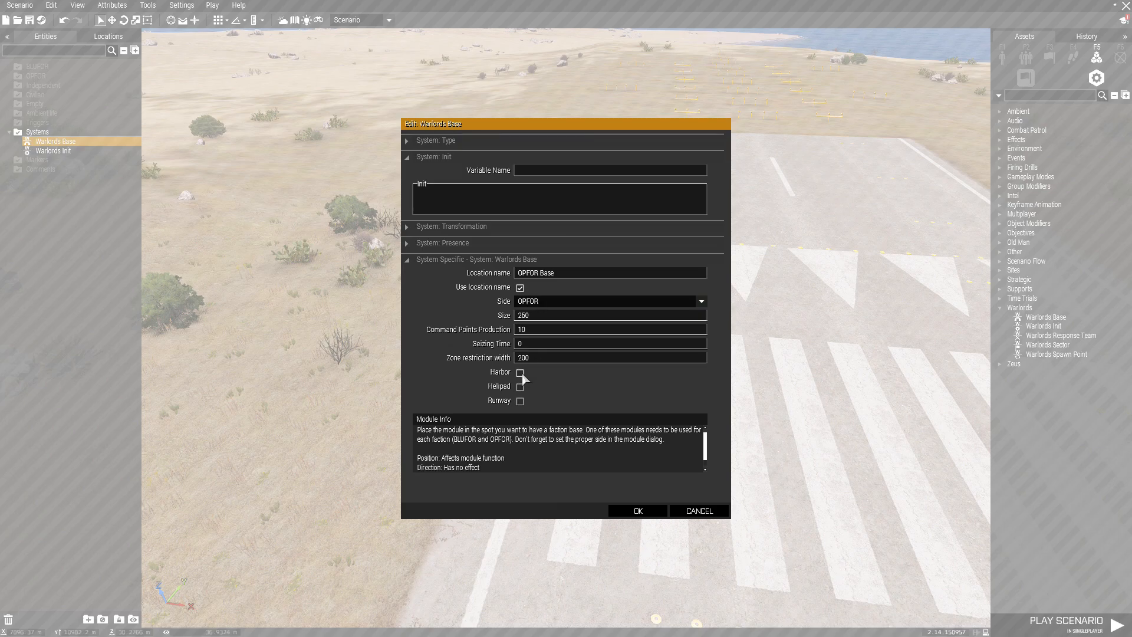
pyautogui.click(520, 387)
pyautogui.click(520, 401)
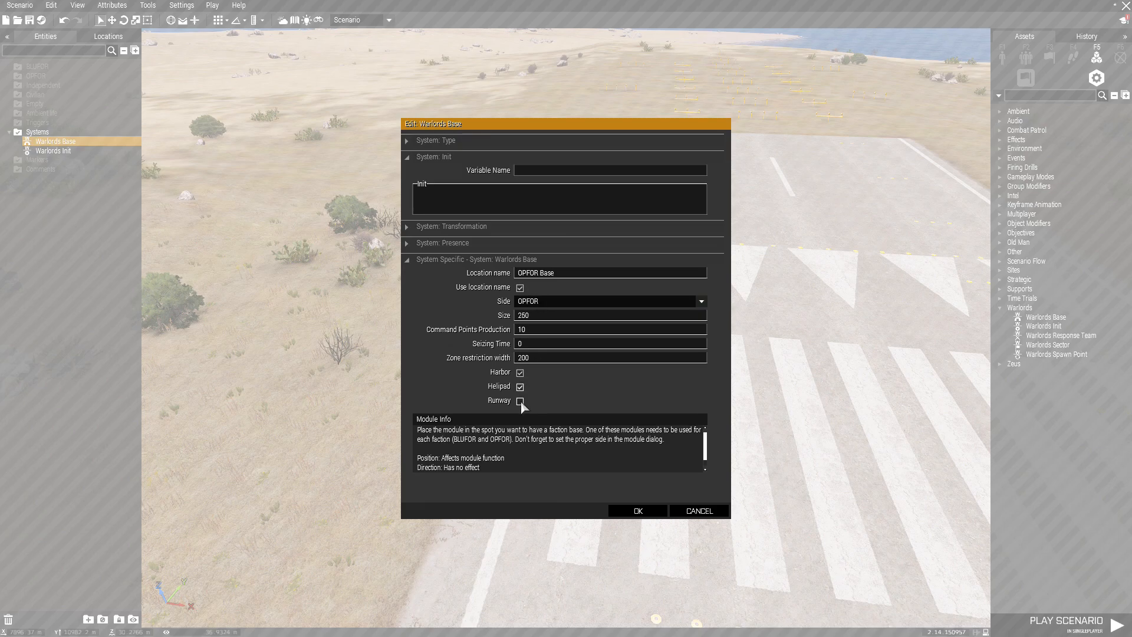
pyautogui.click(639, 512)
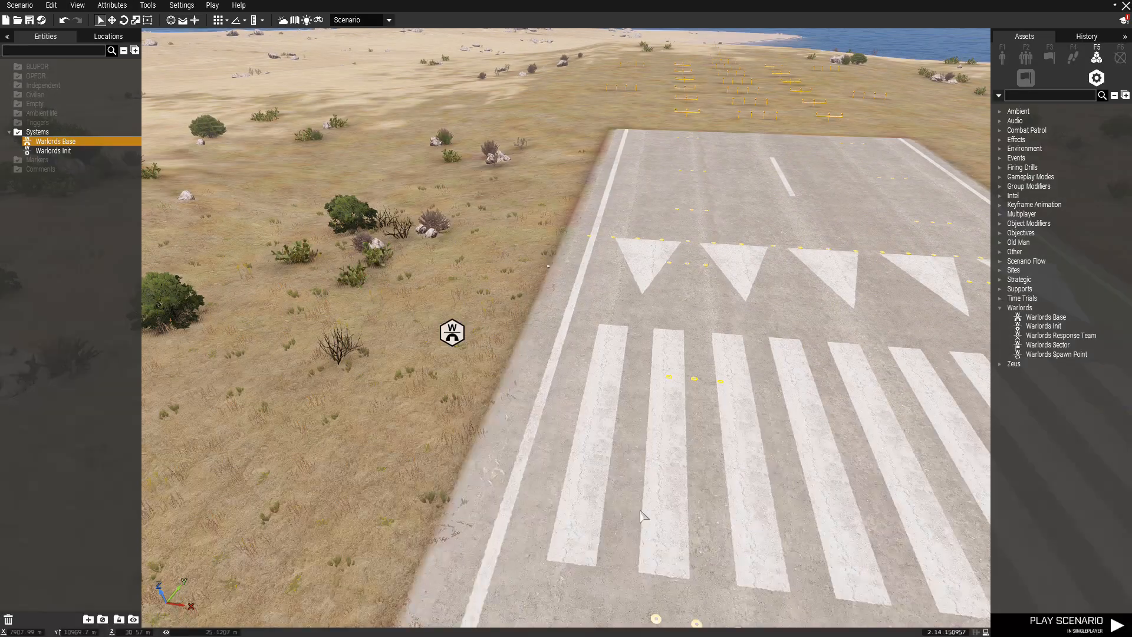
# Step: Place a Warlords Spawn Point module beside the runway and connect it to the OPFOR base module
pyautogui.click(1056, 354)
pyautogui.click(511, 270)
pyautogui.rightClick(512, 267)
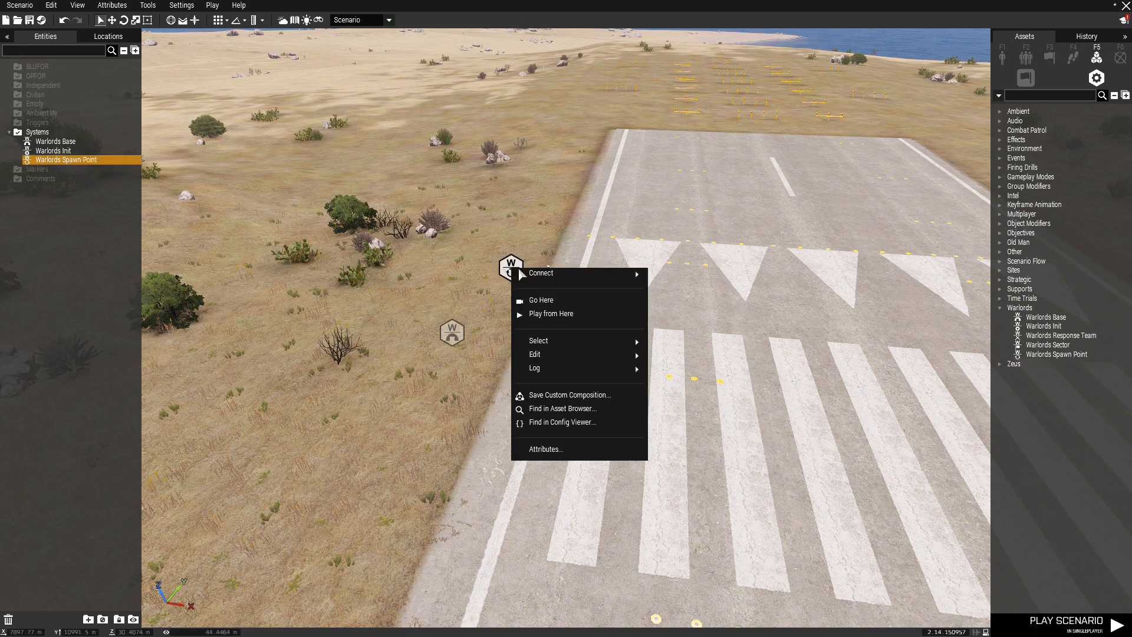
pyautogui.moveTo(537, 273)
pyautogui.click(664, 273)
pyautogui.click(453, 333)
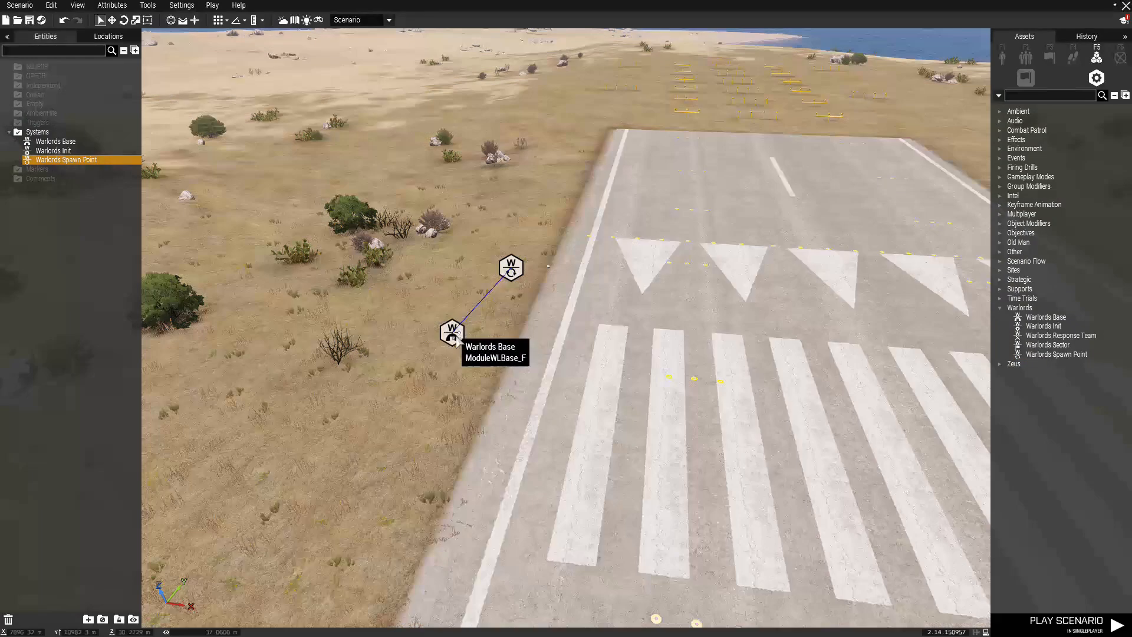
# Step: Place an OPFOR CSAT Squad Leader near the airport base module and make the unit playable
pyautogui.click(1006, 59)
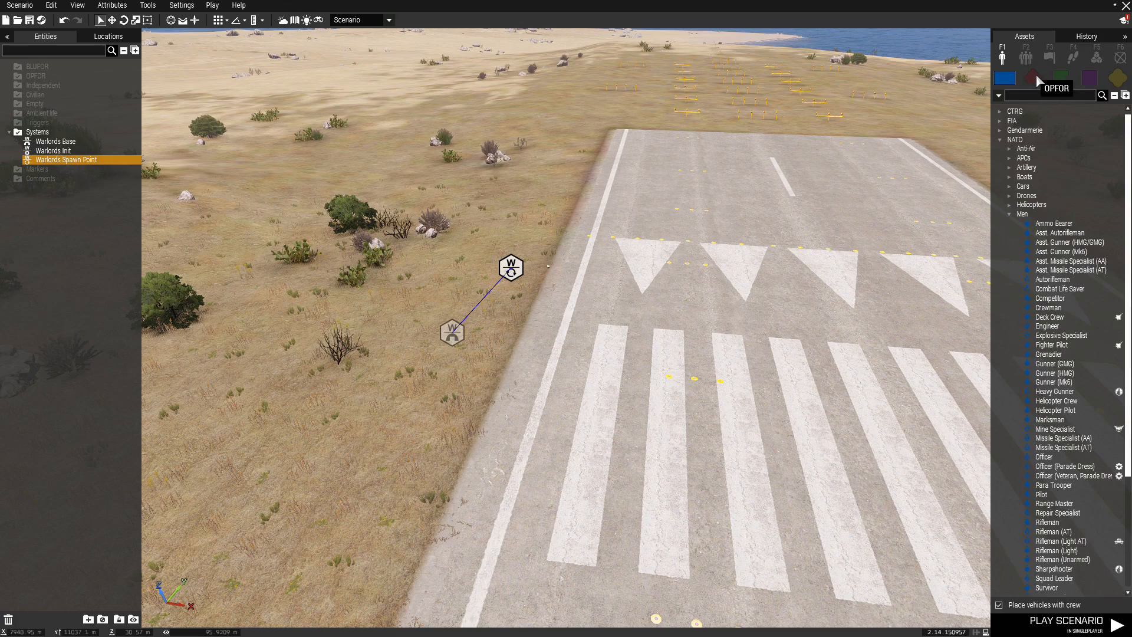
pyautogui.click(1034, 77)
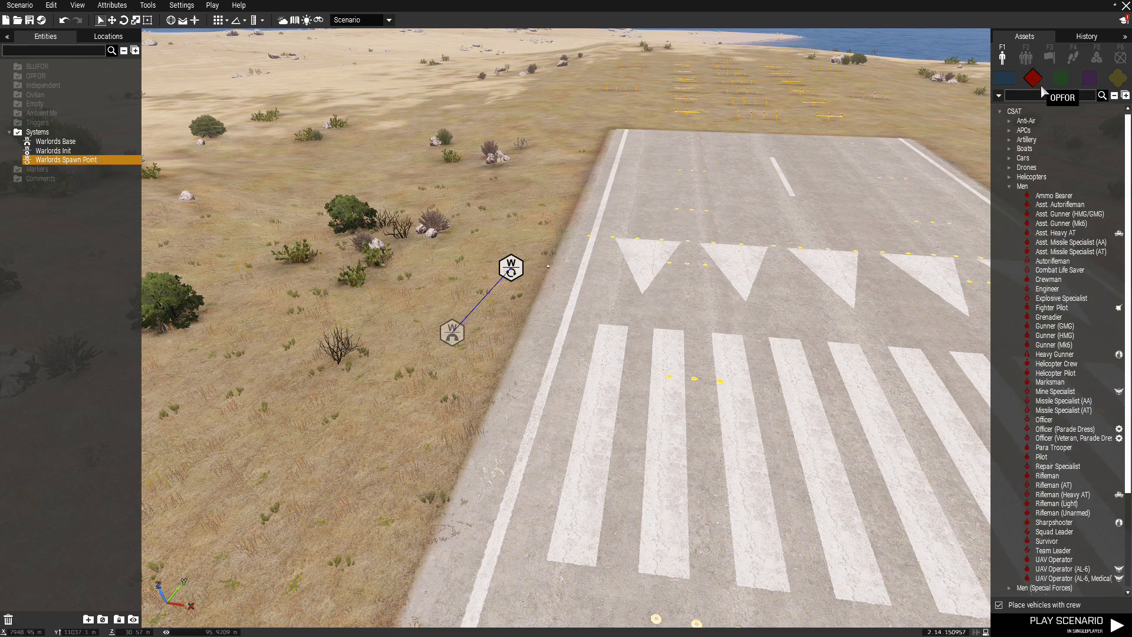
pyautogui.click(1056, 532)
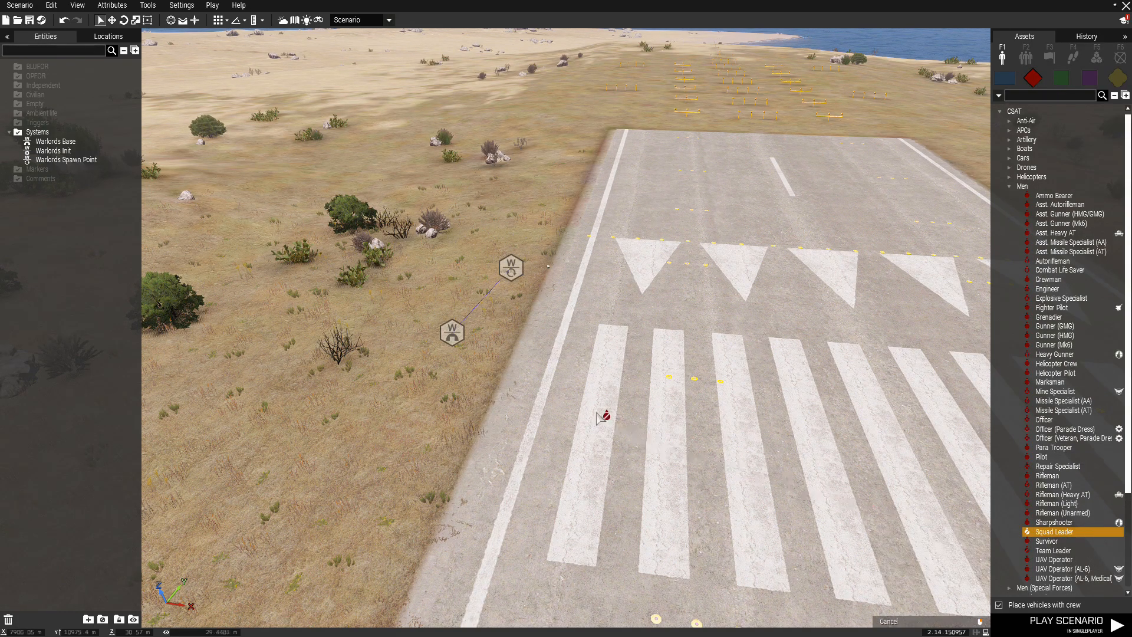
pyautogui.click(401, 405)
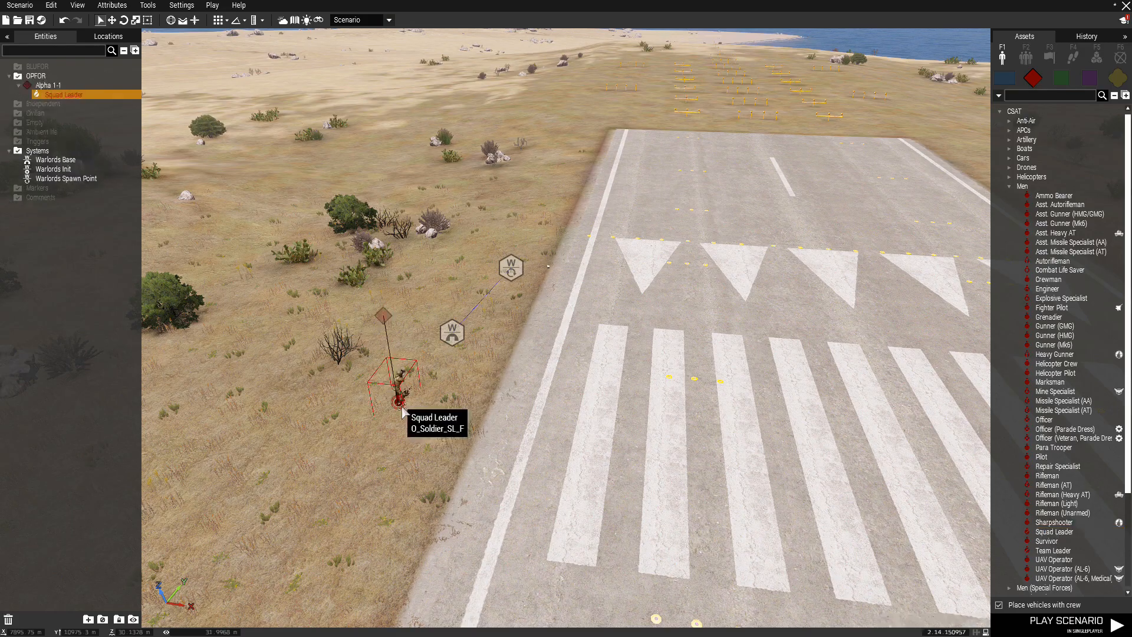
pyautogui.doubleClick(402, 403)
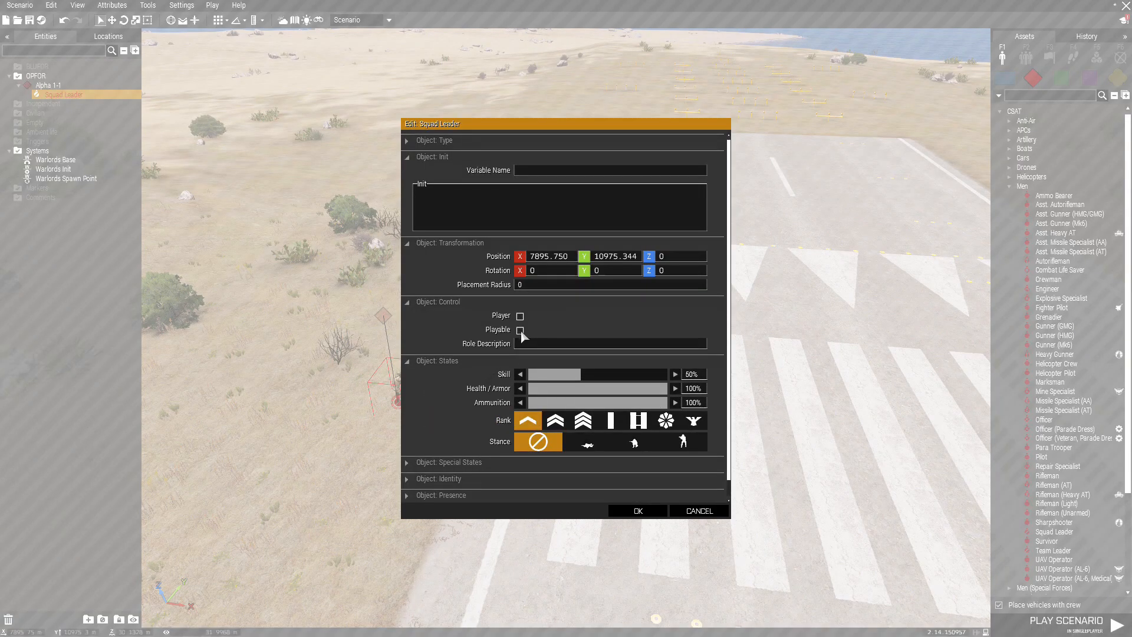
pyautogui.click(525, 331)
pyautogui.click(645, 512)
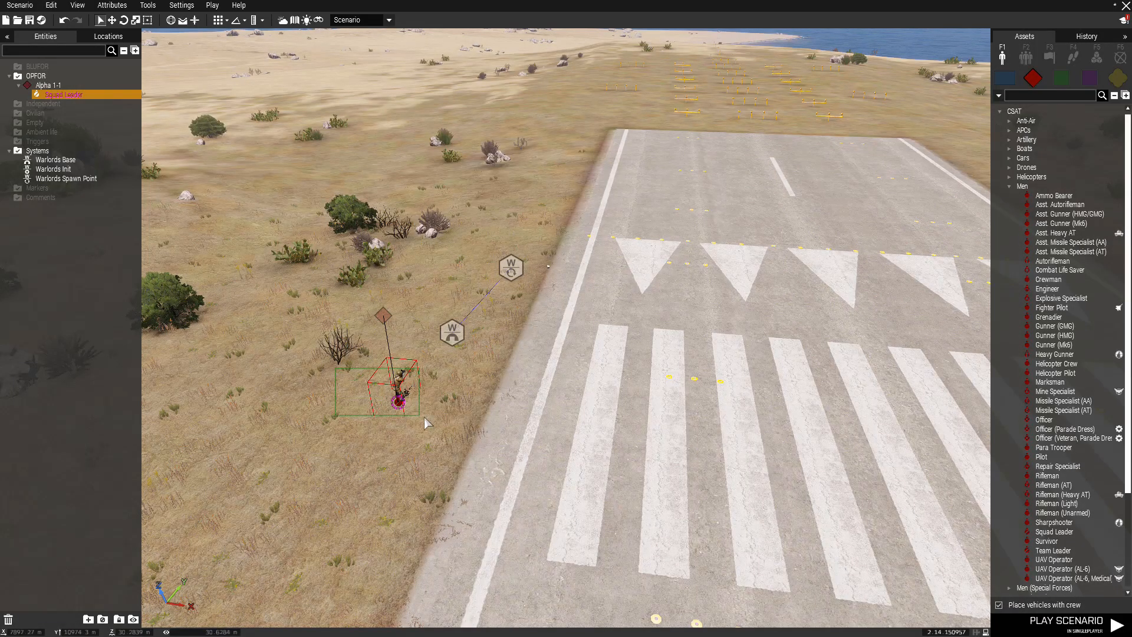
# Step: Add three copies of the playable OPFOR Squad Leader next to the first one
pyautogui.click(448, 405)
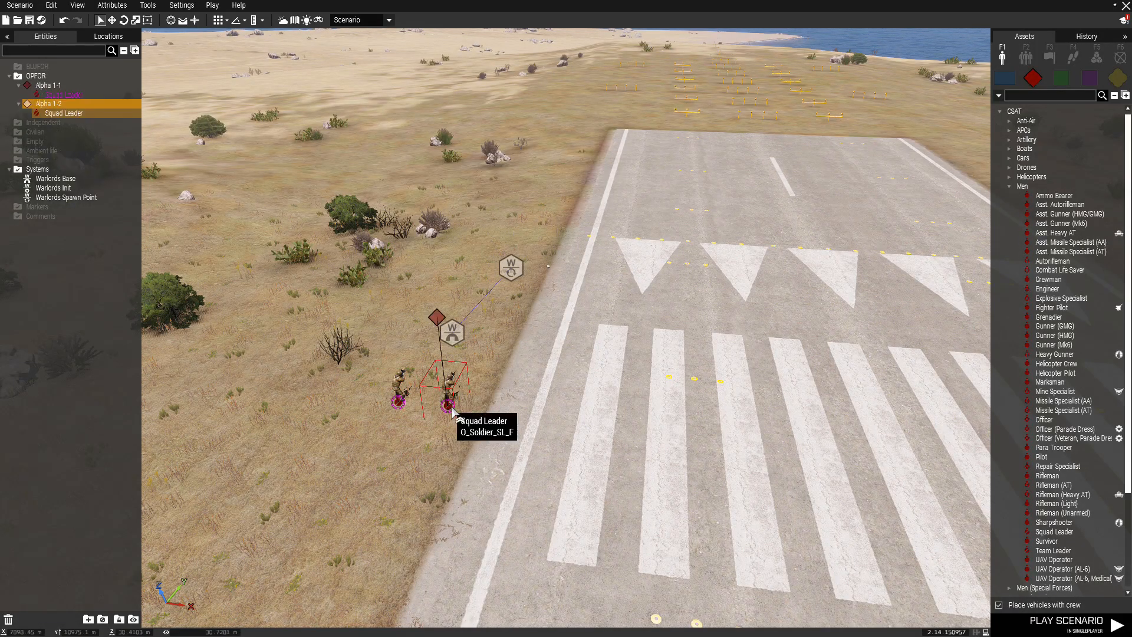
pyautogui.click(379, 441)
pyautogui.click(434, 450)
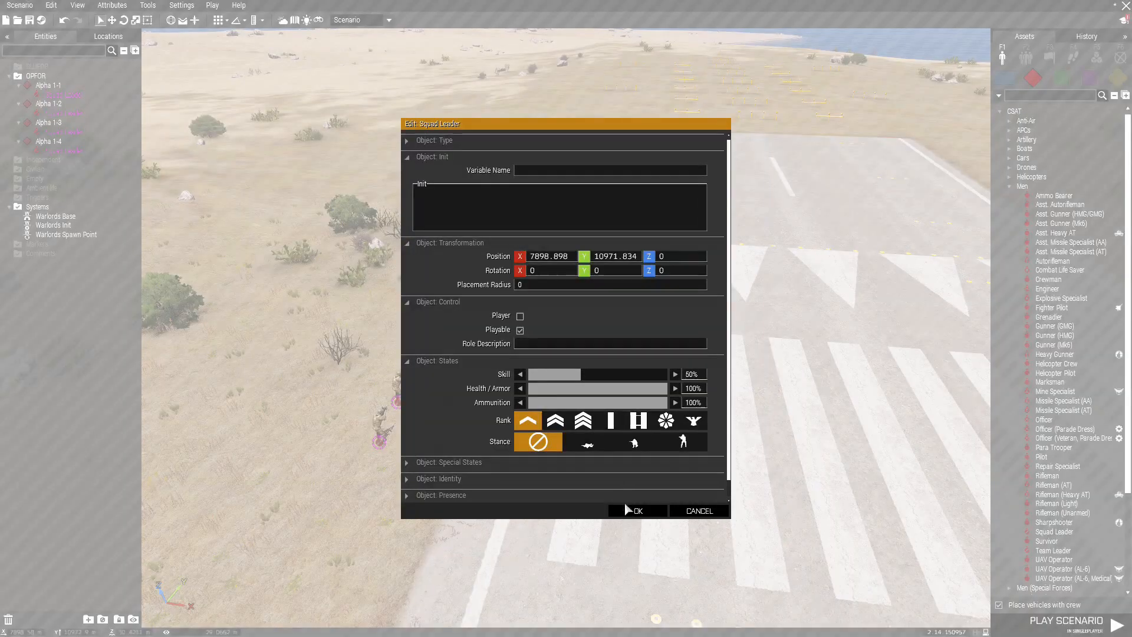
pyautogui.click(627, 510)
# Step: Go to the coast south of Houdan and place a second Warlords Base module on the grass near the dirt road junction
pyautogui.scroll(-3, 748, 480)
pyautogui.press('m')
pyautogui.scroll(6, 744, 486)
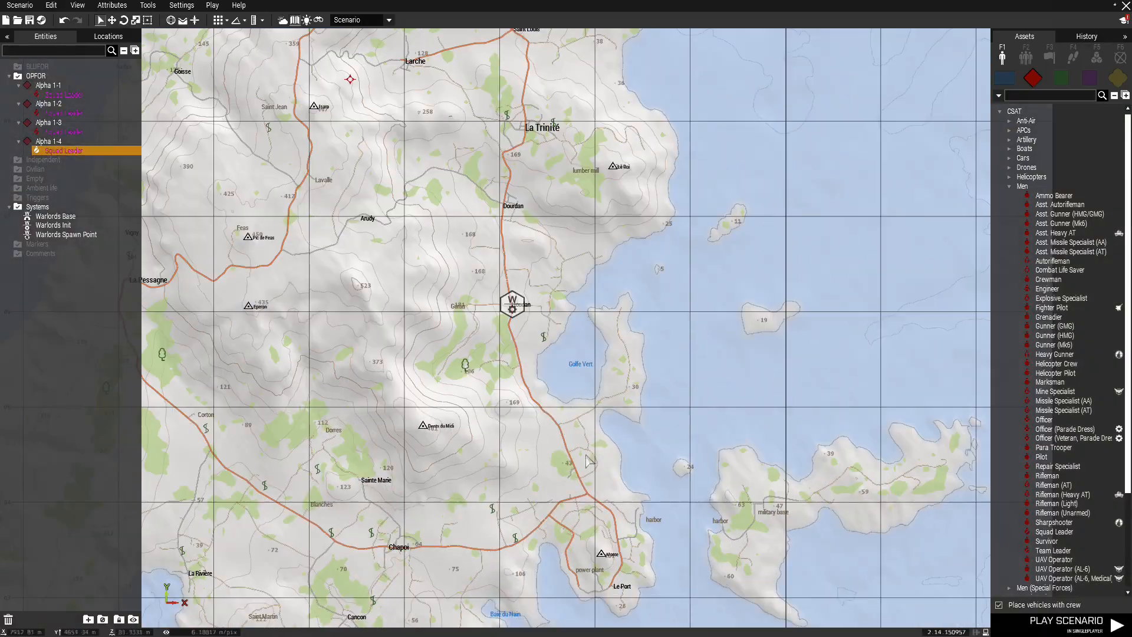
pyautogui.rightClick(578, 408)
pyautogui.click(610, 418)
pyautogui.moveTo(614, 421); pyautogui.dragTo(153, 308, button='right')
pyautogui.press('d')
pyautogui.scroll(3, 590, 359)
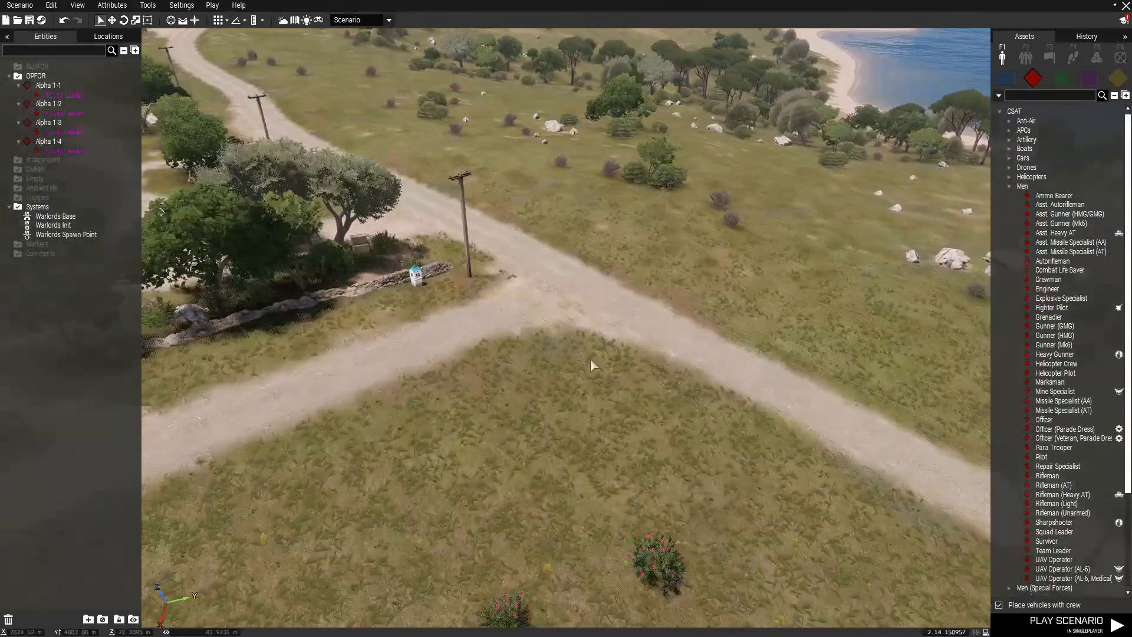
pyautogui.press('a')
pyautogui.click(1097, 57)
pyautogui.click(1046, 317)
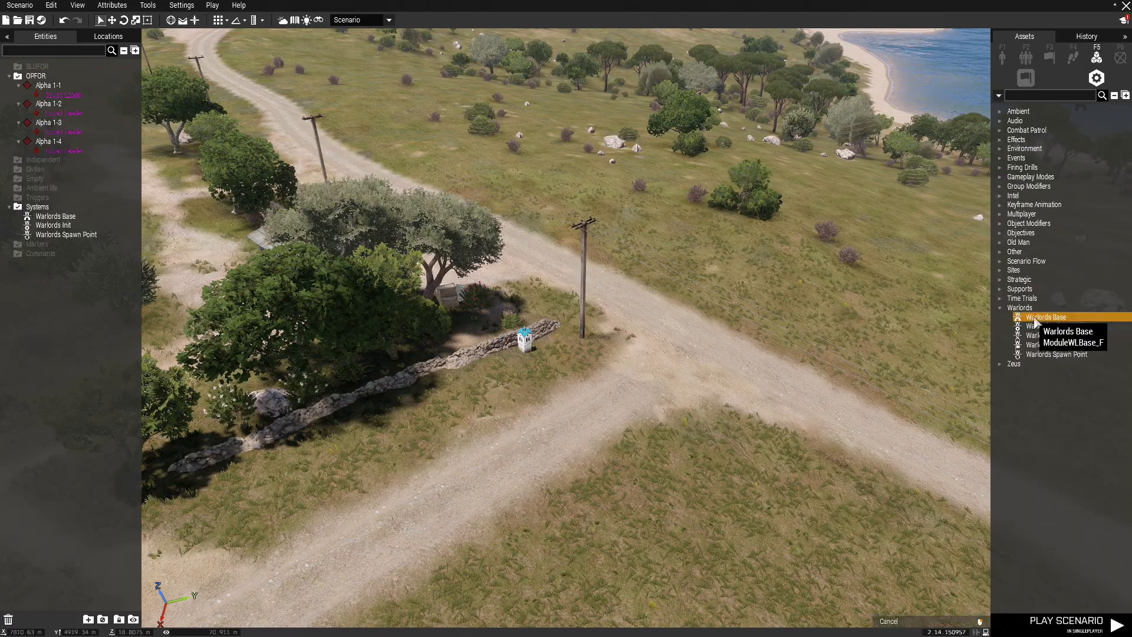
# Step: Name the new BLUFOR-side base "BLUFOR Base", use that location name and enable its harbor
pyautogui.click(543, 277)
pyautogui.write('BLUFOR Base')
pyautogui.click(521, 288)
pyautogui.click(520, 373)
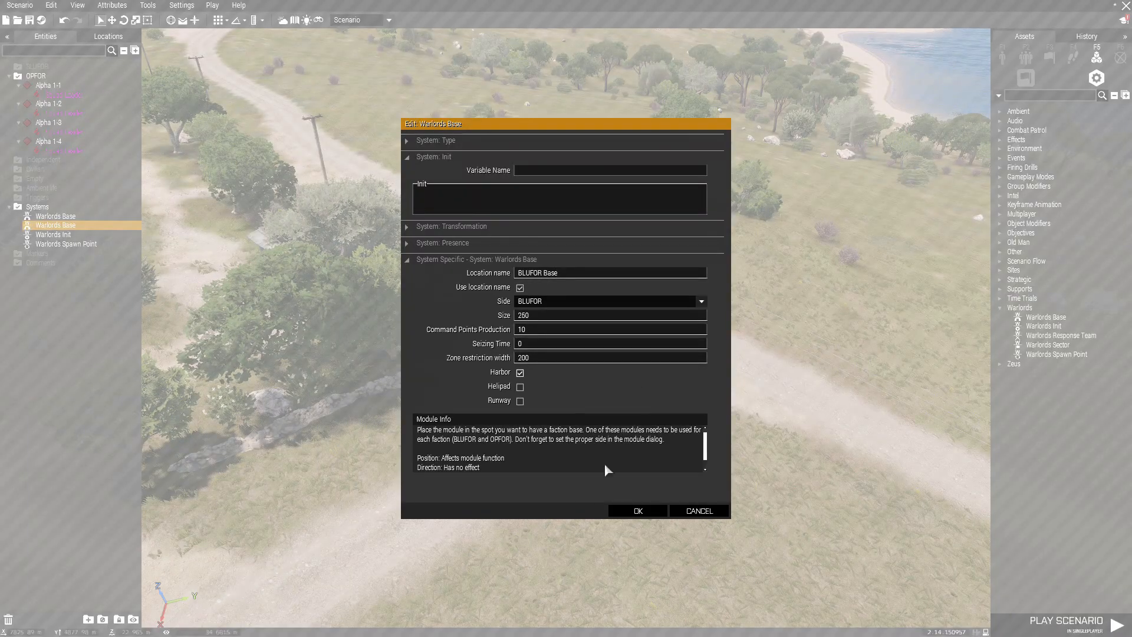
pyautogui.click(638, 511)
# Step: Place a Warlords Spawn Point module near the BLUFOR base module and connect the two
pyautogui.click(1057, 355)
pyautogui.click(730, 474)
pyautogui.rightClick(731, 474)
pyautogui.moveTo(790, 446)
pyautogui.click(669, 447)
pyautogui.click(670, 474)
# Step: Place a BLUFOR NATO Squad Leader near the BLUFOR base module and make the unit playable
pyautogui.click(1002, 57)
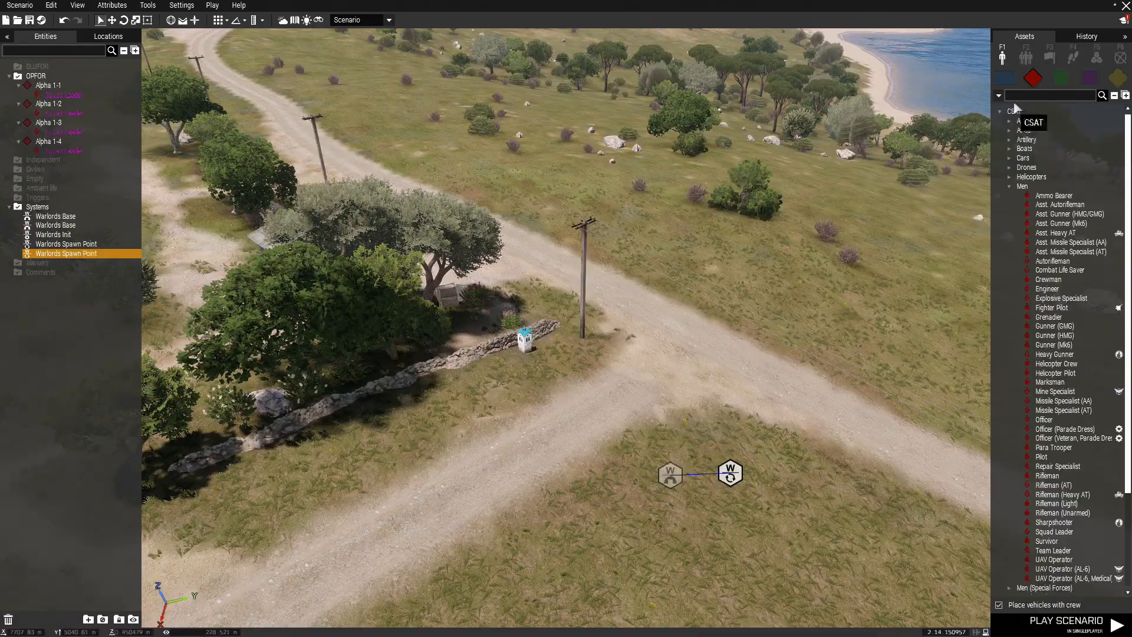
pyautogui.click(1005, 77)
pyautogui.click(1054, 578)
pyautogui.doubleClick(558, 535)
pyautogui.click(638, 511)
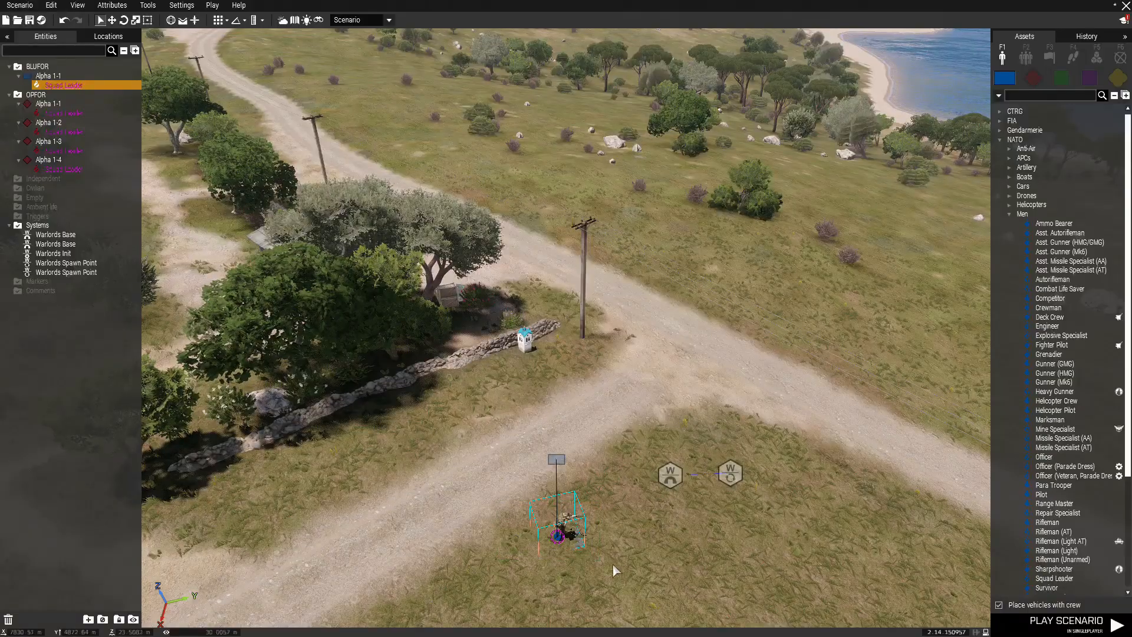
# Step: Add three copies of the playable BLUFOR Squad Leader in a row near the base module
pyautogui.click(630, 560)
pyautogui.click(716, 572)
pyautogui.click(813, 553)
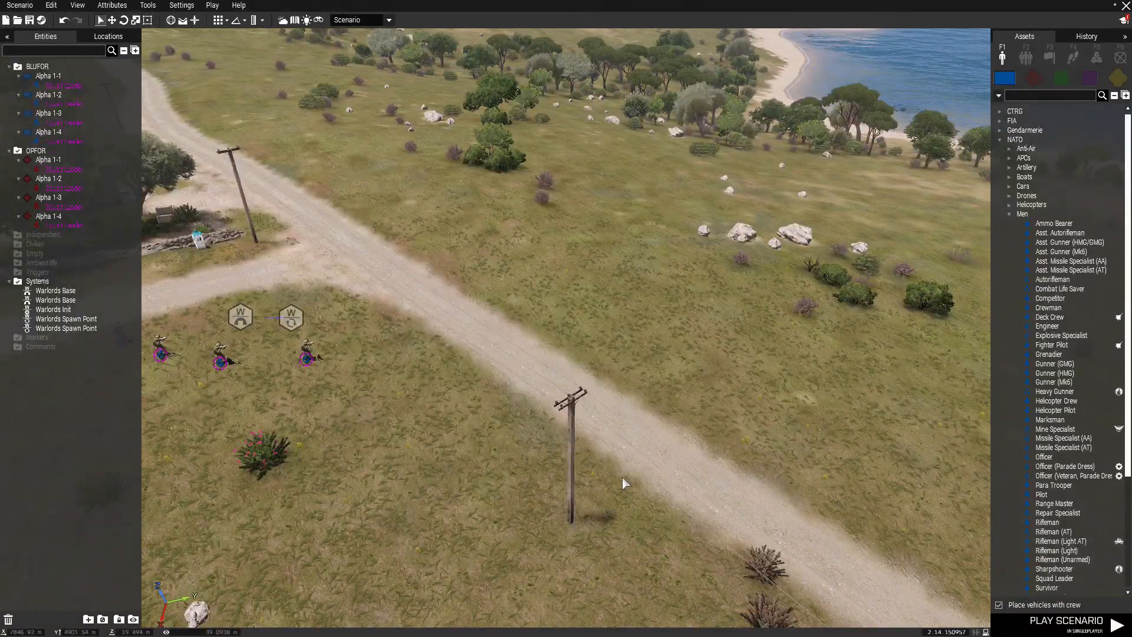
# Step: Place a Warlords Sector module in the town of Houdan and set its location name to "Houdan"
pyautogui.press('w')
pyautogui.press('w')
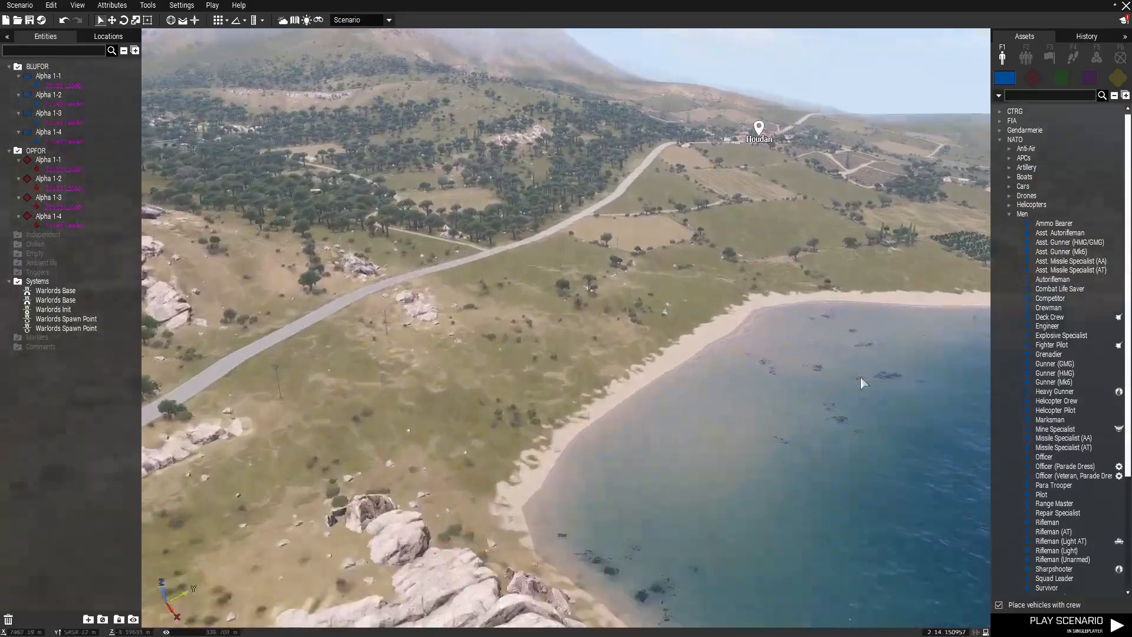
pyautogui.press('w')
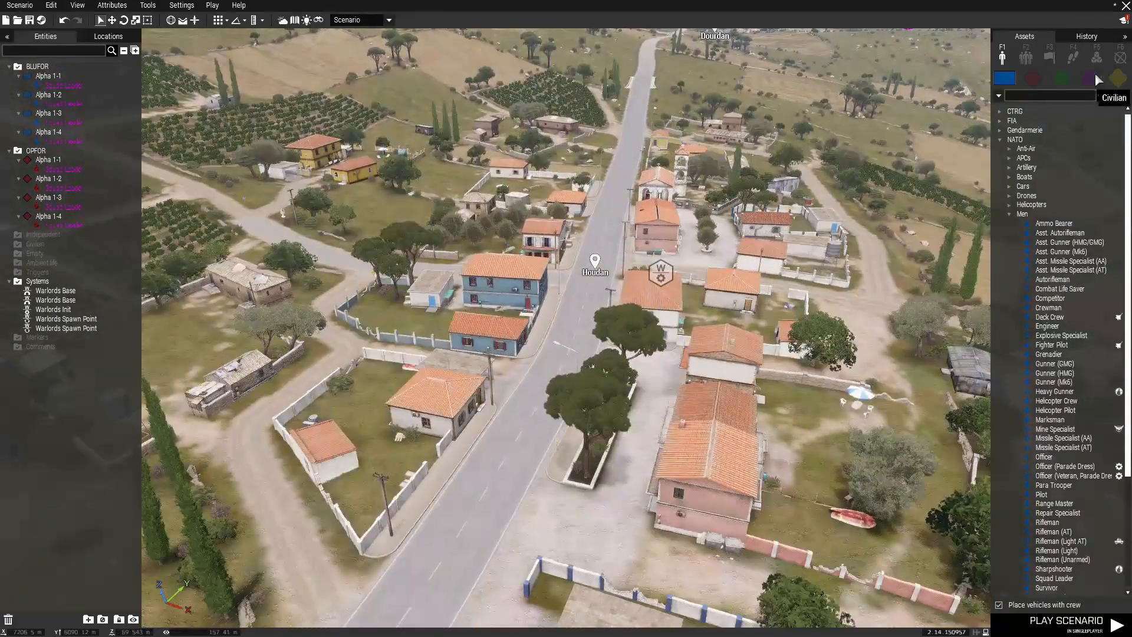
pyautogui.click(1097, 57)
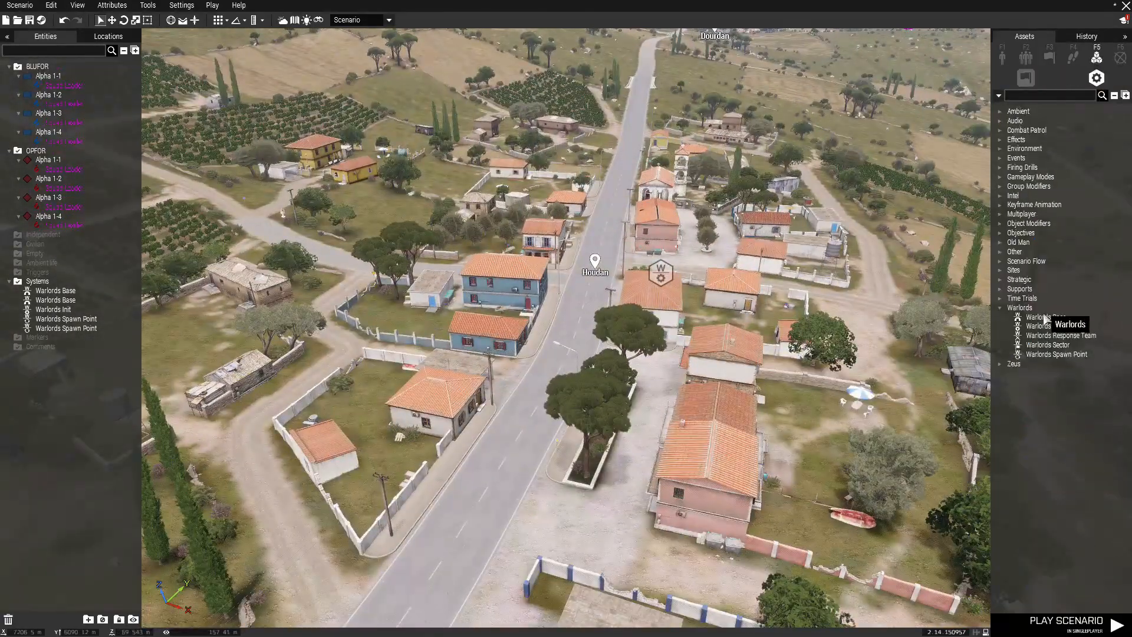
pyautogui.click(1042, 346)
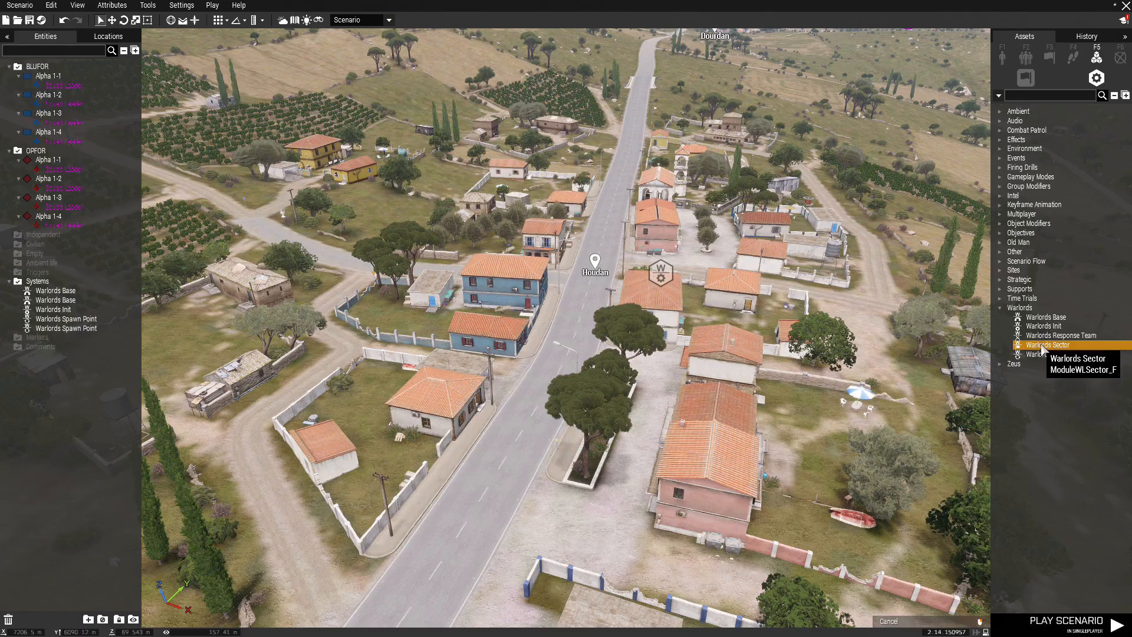
pyautogui.click(551, 377)
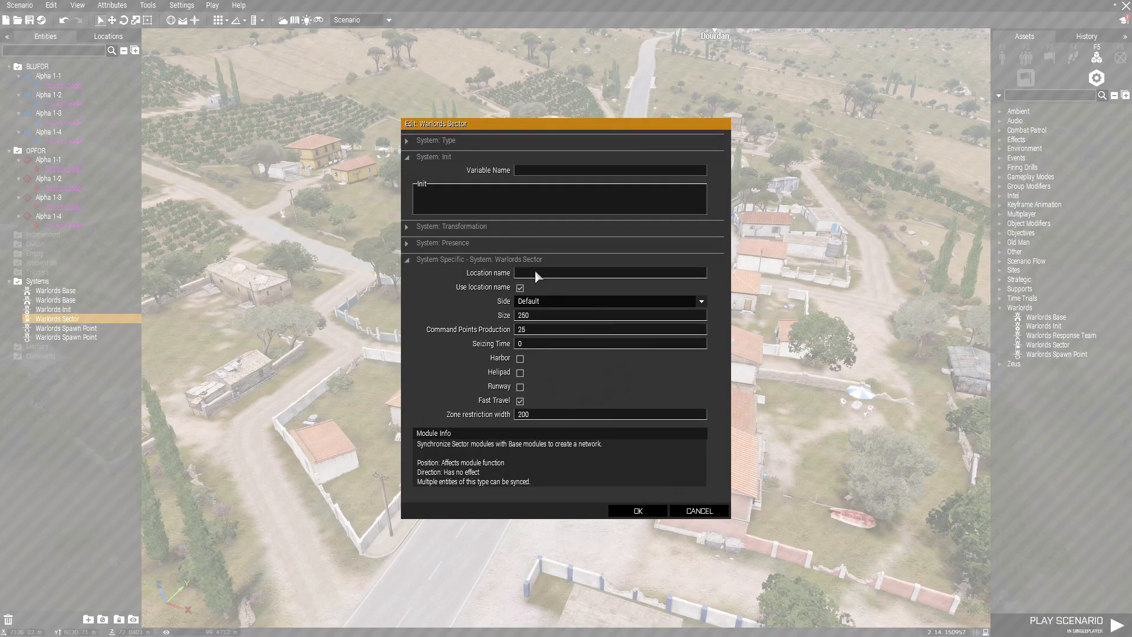
pyautogui.write('Houdan')
pyautogui.click(638, 512)
# Step: Place another Warlords Sector module on the road in Dourdan and set its location name to "Dourdan"
pyautogui.moveTo(670, 438); pyautogui.dragTo(855, 440, button='right')
pyautogui.press('w')
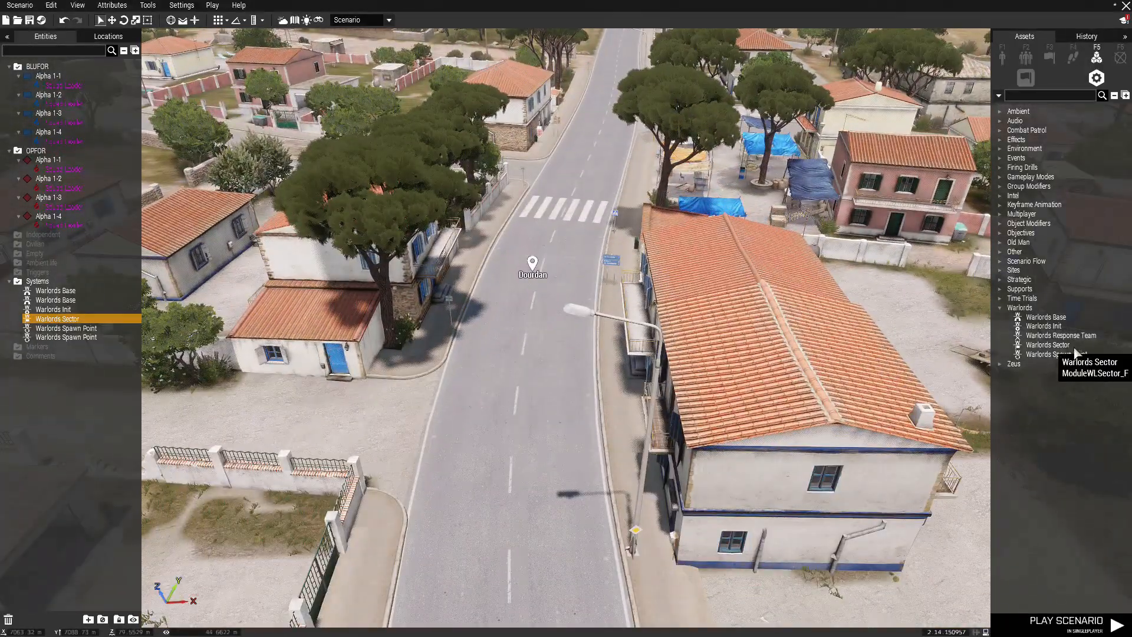
pyautogui.click(1052, 345)
pyautogui.click(535, 335)
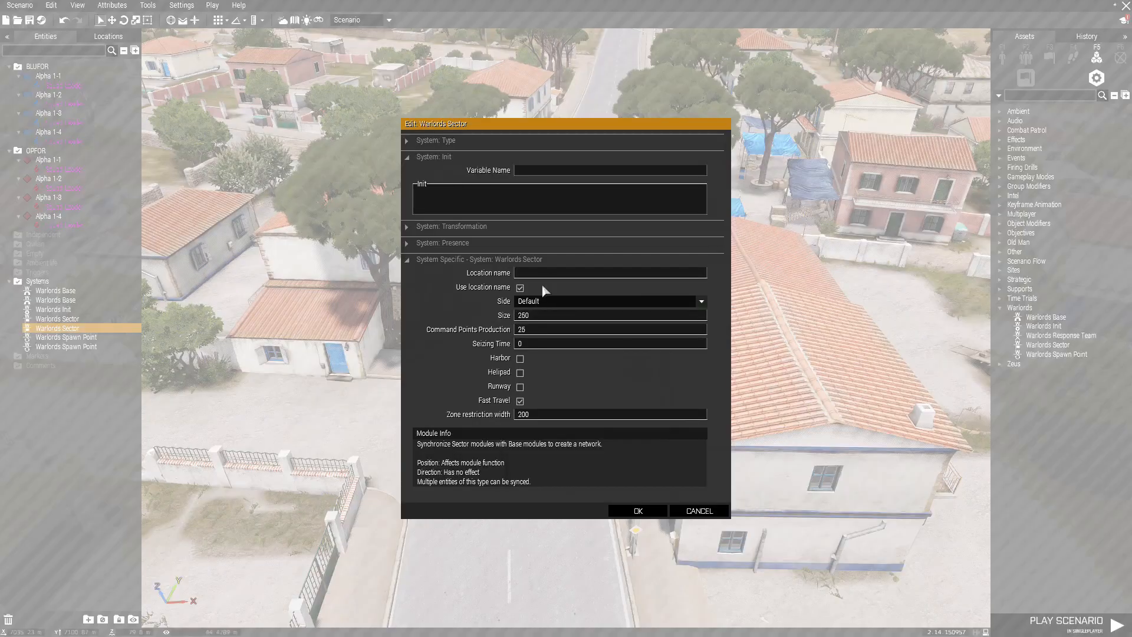
pyautogui.click(552, 272)
pyautogui.write('Dourdan')
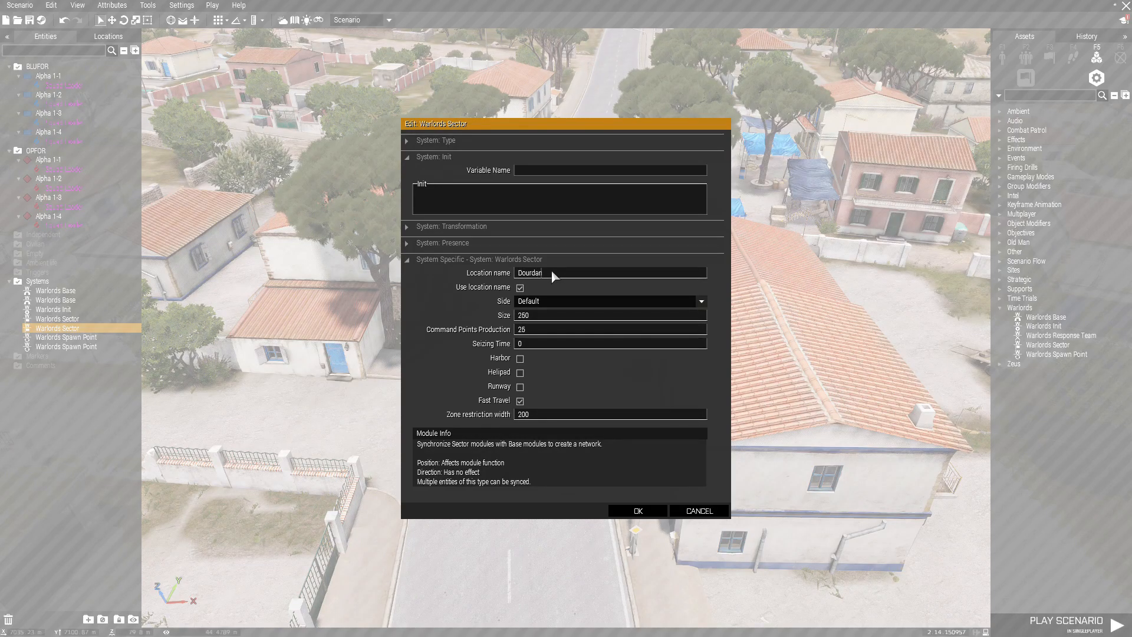
pyautogui.click(639, 511)
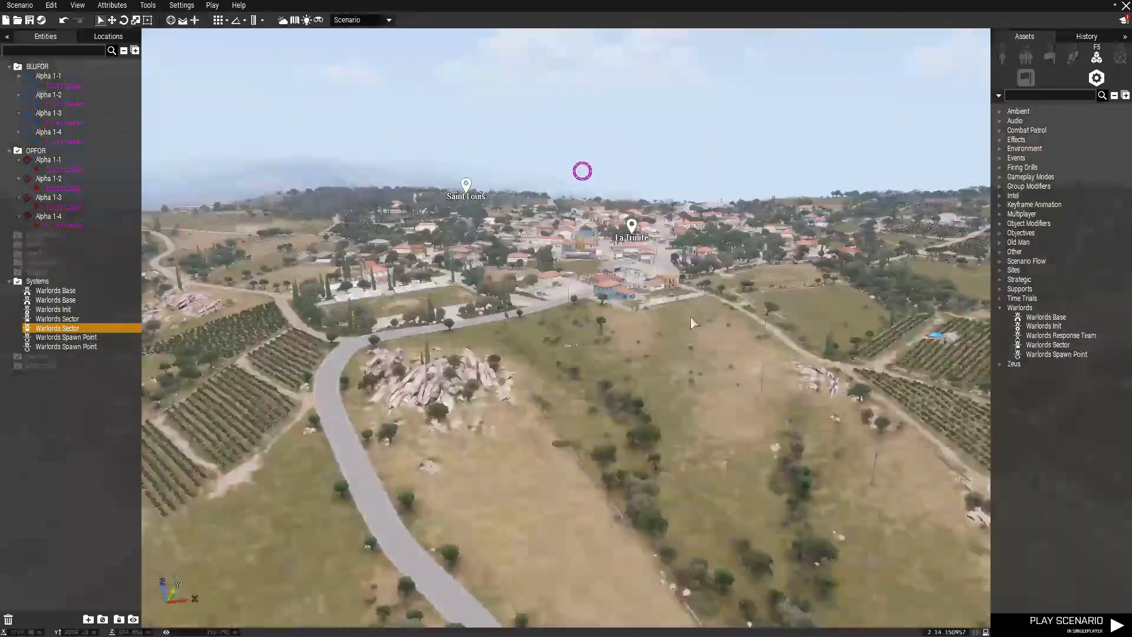
# Step: Place a third Warlords Sector module at the Saint Louis crossroads and set its location name to "Saint Louis"
pyautogui.hotkey('shift', 'w')
pyautogui.moveTo(692, 317); pyautogui.dragTo(624, 411, button='right')
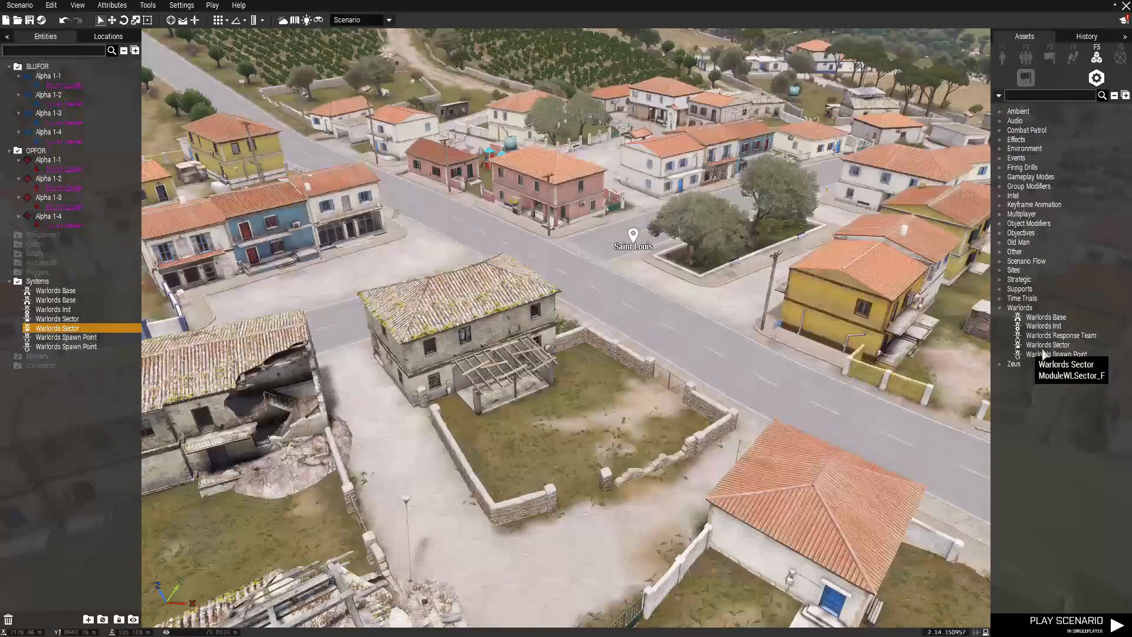
pyautogui.moveTo(1048, 344); pyautogui.dragTo(571, 273)
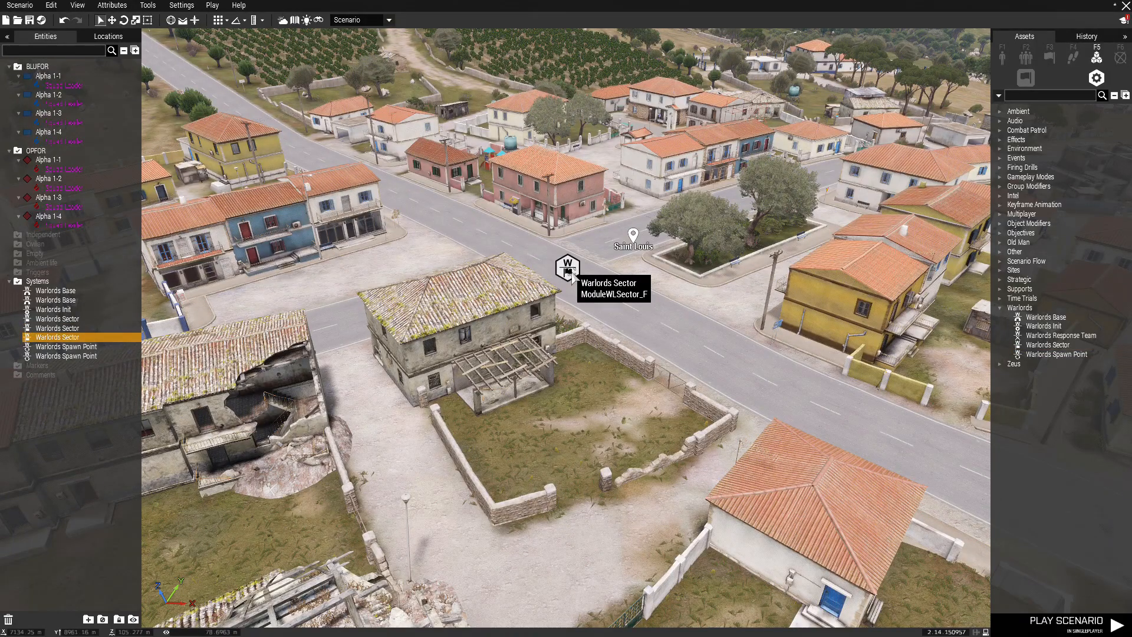
pyautogui.doubleClick(570, 270)
pyautogui.click(546, 275)
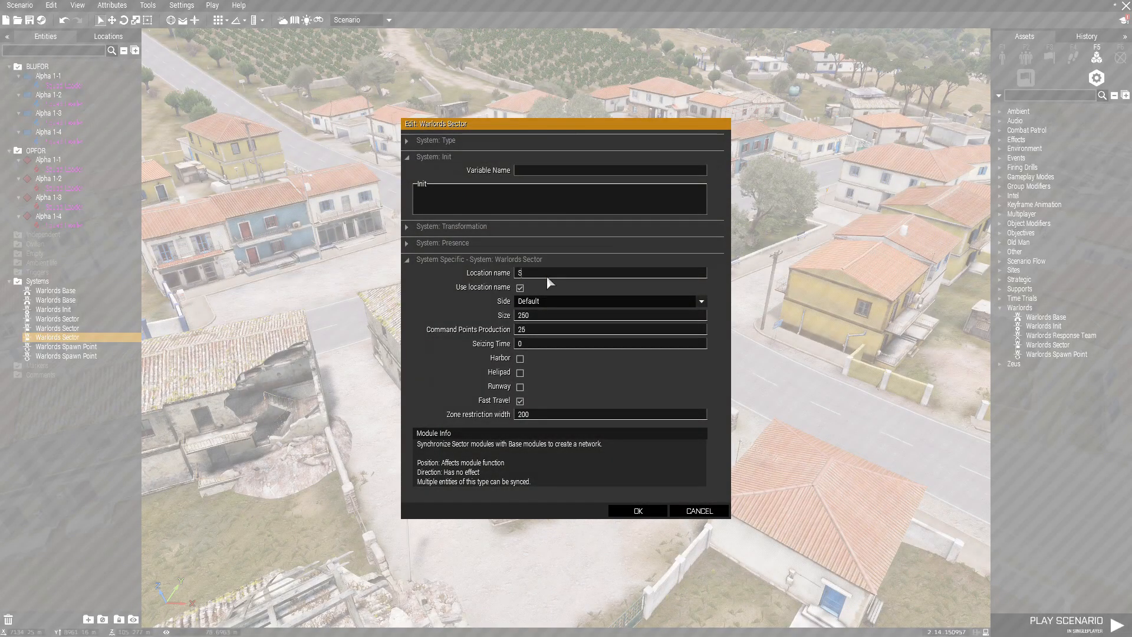
pyautogui.write('Saint Louis')
pyautogui.press('Return')
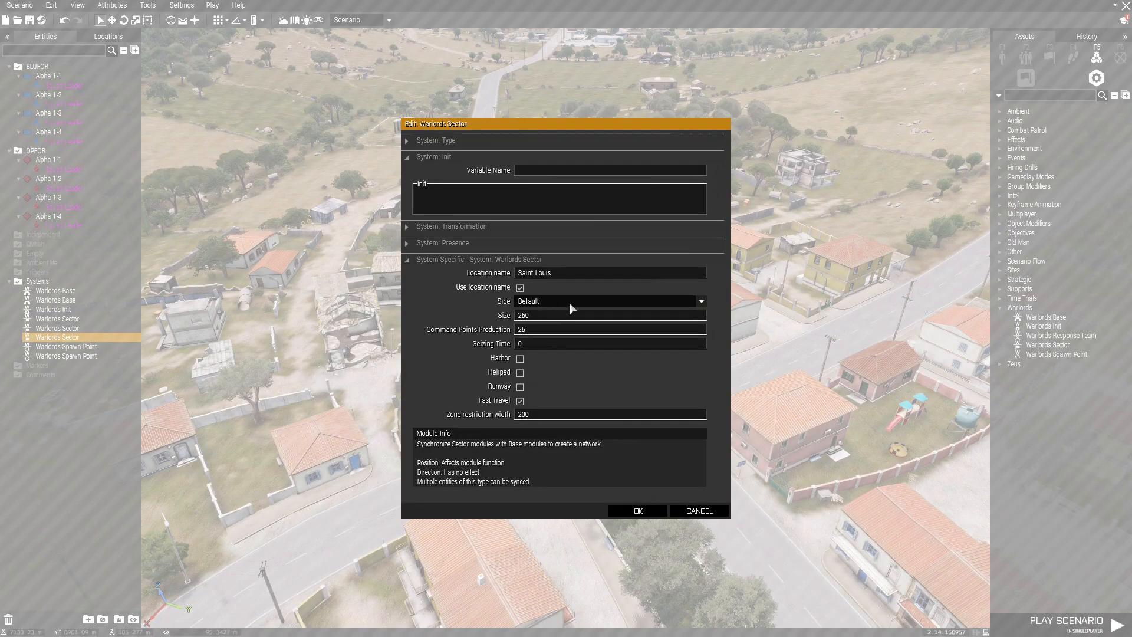
pyautogui.click(570, 303)
pyautogui.click(570, 306)
pyautogui.click(637, 511)
# Step: Place an Independent AAF infantry Fire Team beside the Saint Louis sector and turn off the Player option on its Team Leader
pyautogui.press('F1')
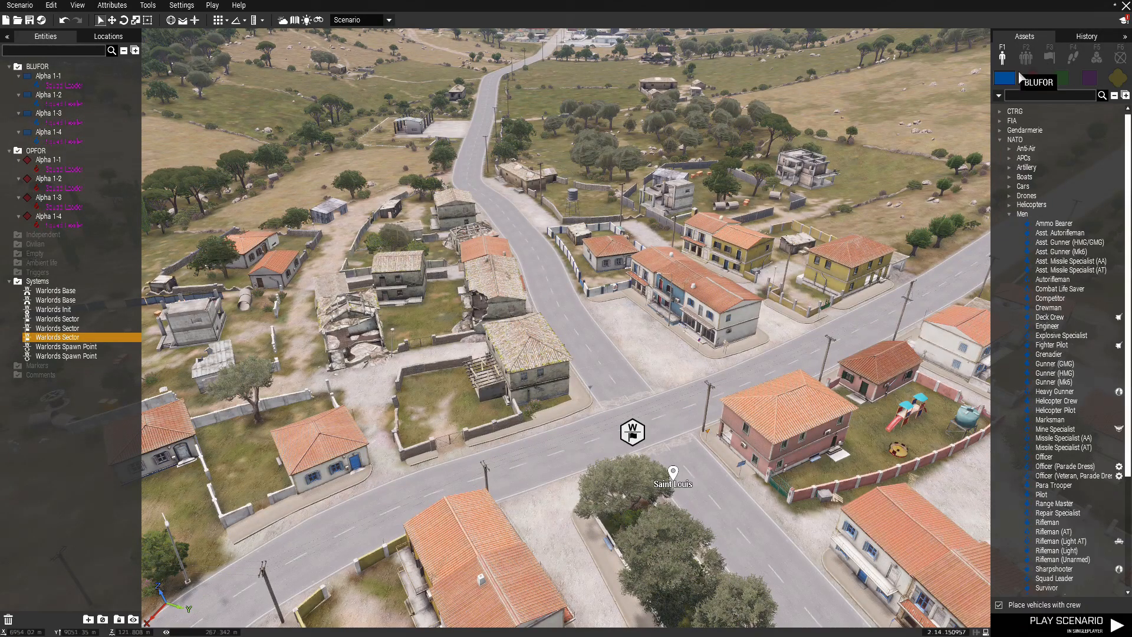
pyautogui.click(1029, 59)
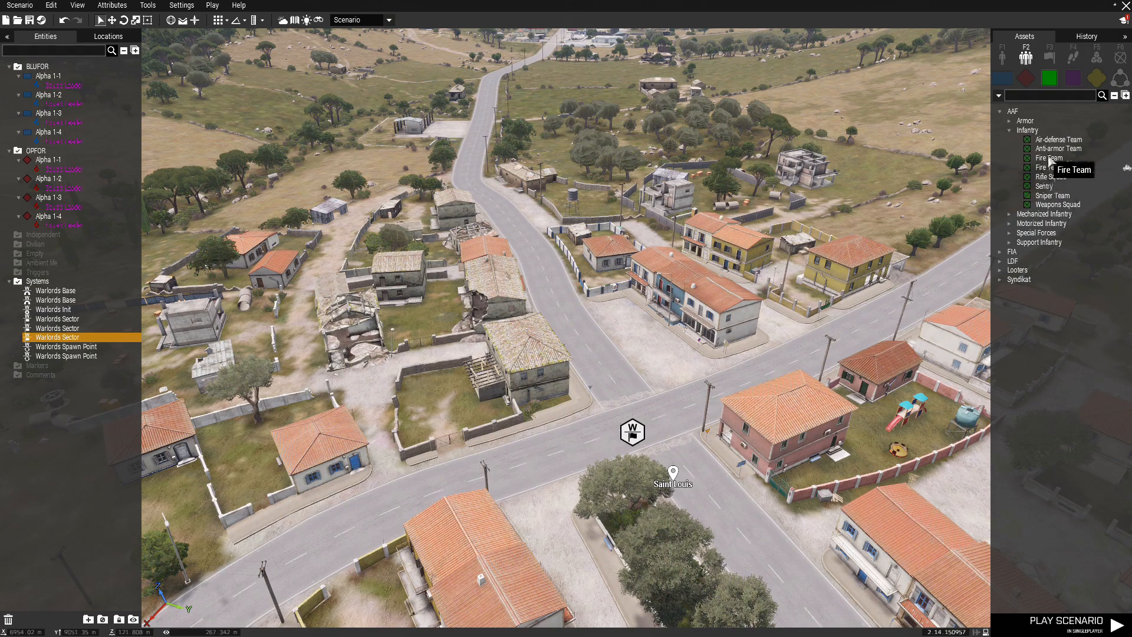
pyautogui.moveTo(1050, 159); pyautogui.dragTo(662, 348)
pyautogui.scroll(2, 662, 357)
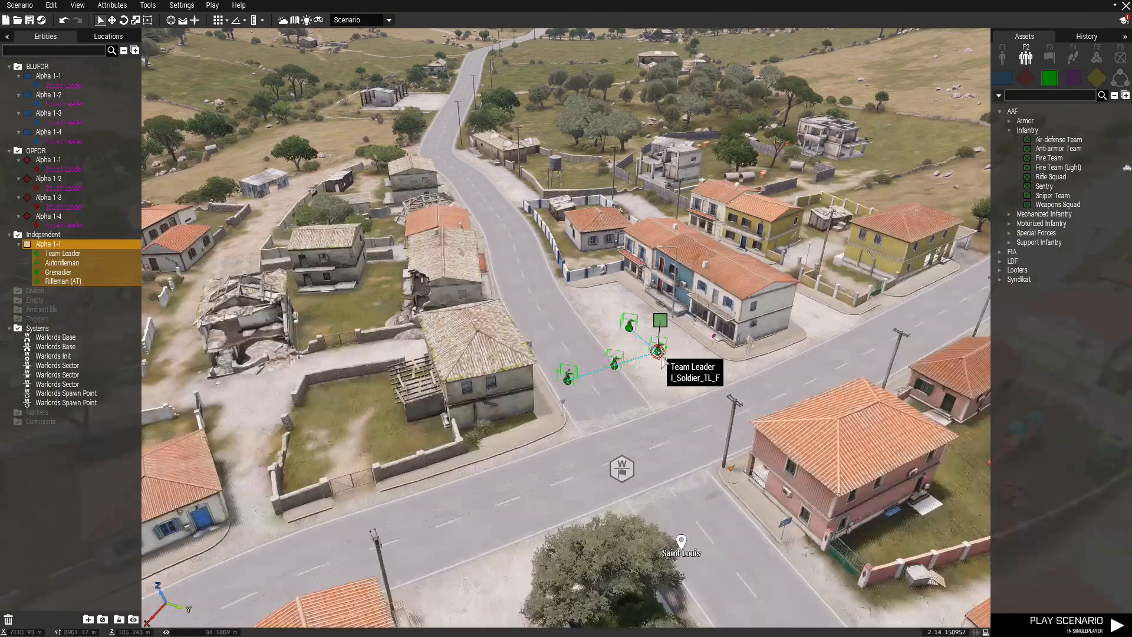
pyautogui.doubleClick(663, 356)
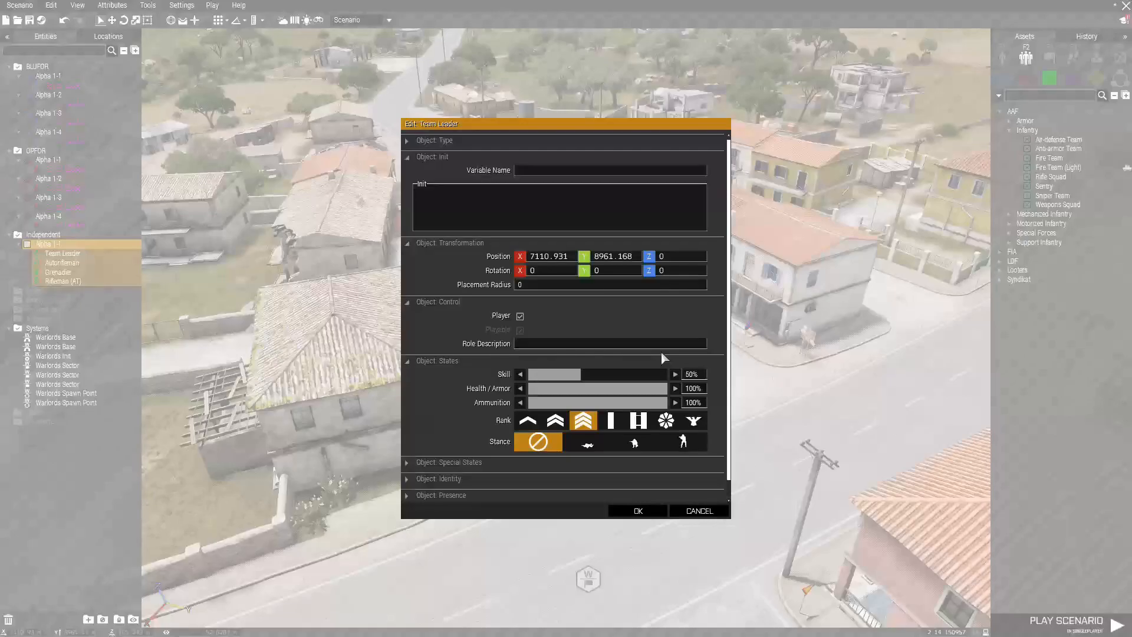
pyautogui.click(521, 317)
pyautogui.click(638, 511)
# Step: Place an AAF Motorized Air-defense Team near the Saint Louis sector and turn off the Player option on its assigned unit
pyautogui.scroll(-5, 648, 413)
pyautogui.click(1010, 224)
pyautogui.click(1056, 233)
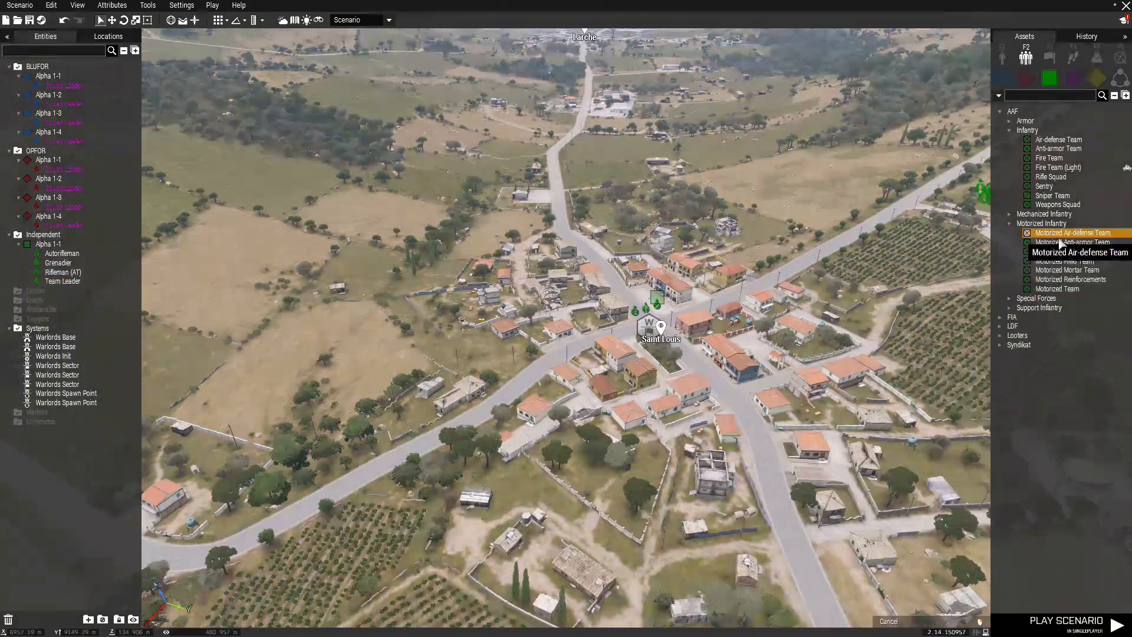
pyautogui.scroll(5, 590, 294)
pyautogui.click(607, 533)
pyautogui.doubleClick(637, 540)
pyautogui.click(521, 317)
pyautogui.click(637, 510)
# Step: Switch to the map view and sync the BLUFOR Warlords Base to the Houdan sector
pyautogui.scroll(-5, 638, 510)
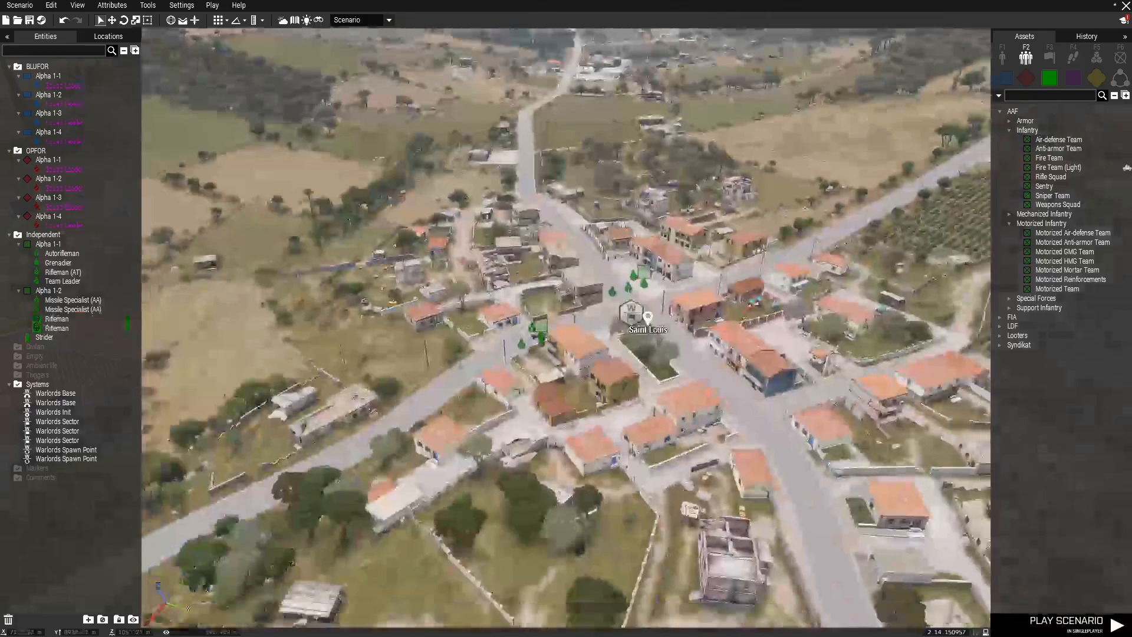
pyautogui.press('m')
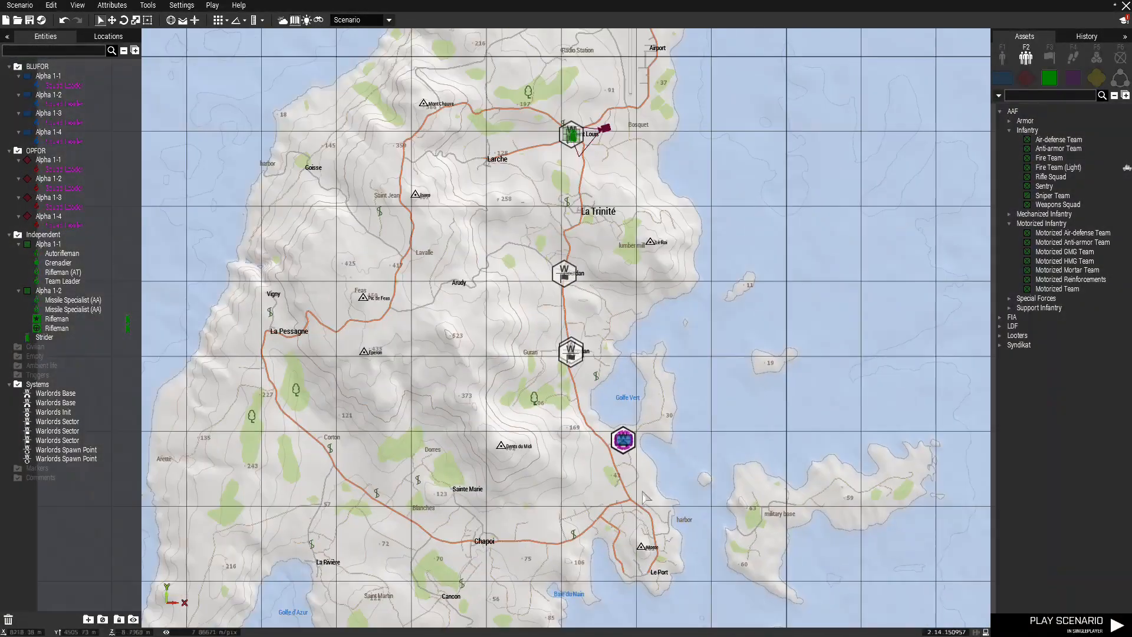
pyautogui.scroll(10, 621, 420)
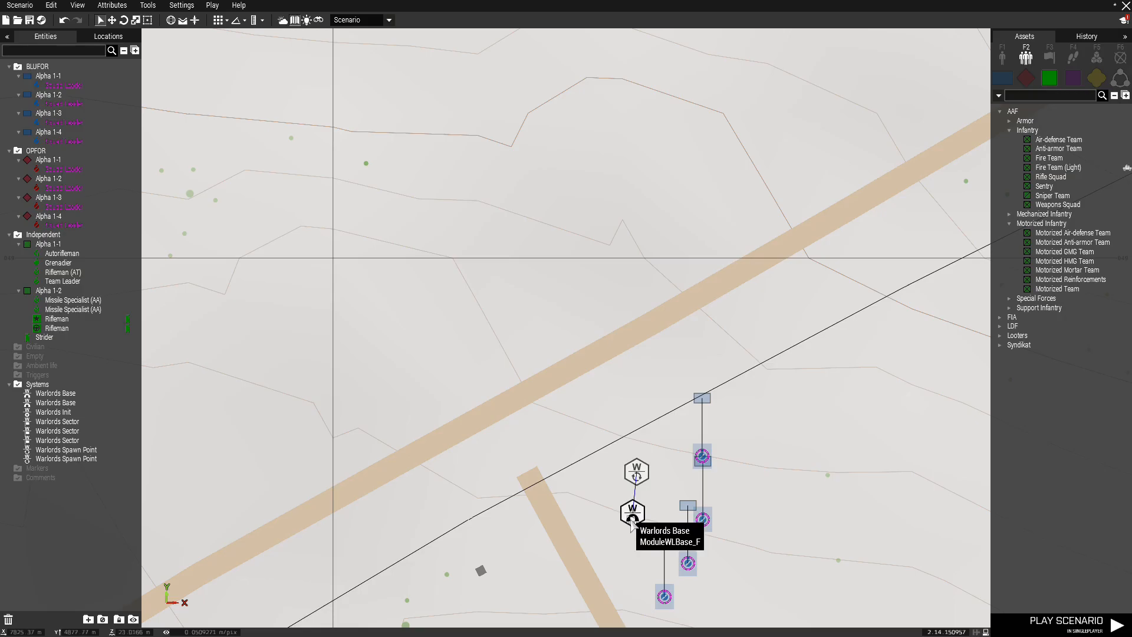
pyautogui.rightClick(631, 519)
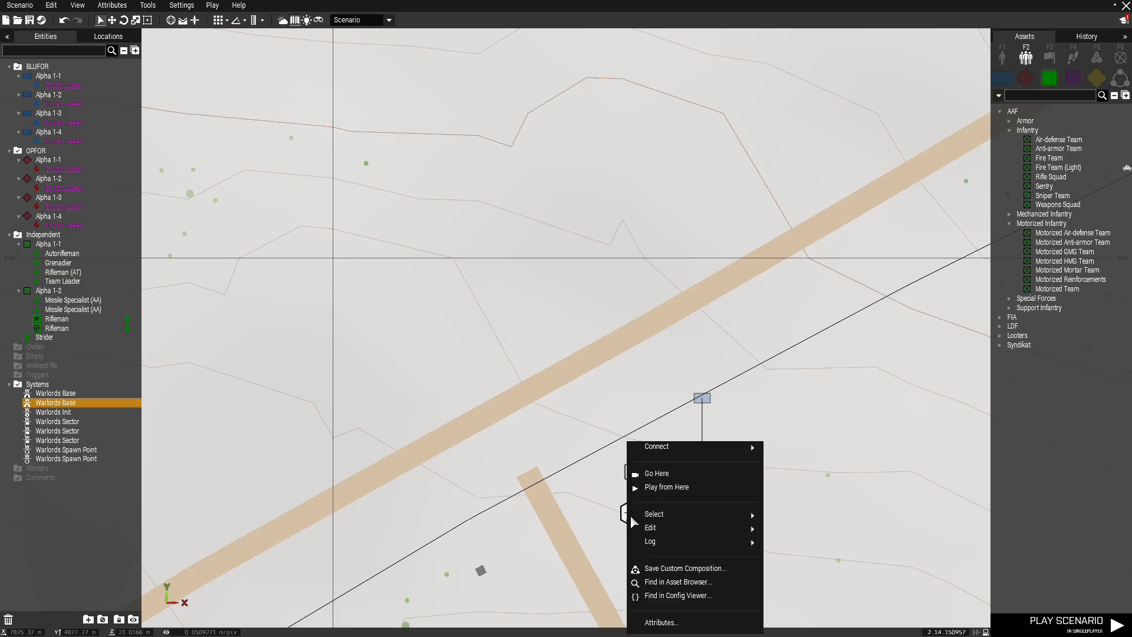
pyautogui.moveTo(661, 446)
pyautogui.click(790, 447)
pyautogui.scroll(-4, 519, 257)
pyautogui.scroll(-6, 511, 257)
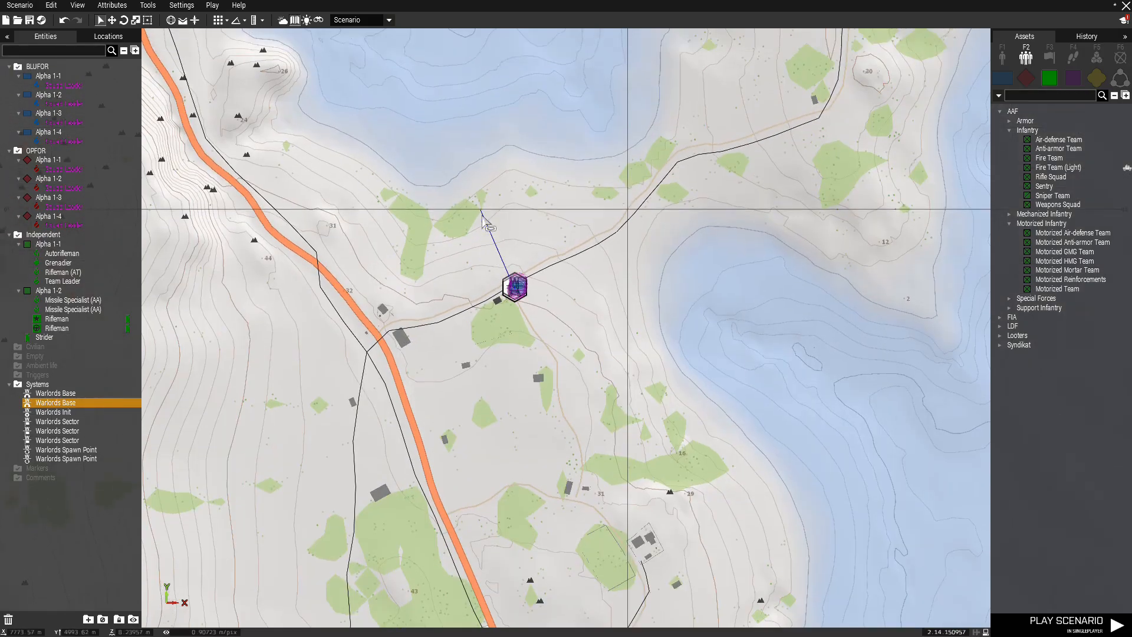
pyautogui.scroll(2, 394, 123)
pyautogui.scroll(2, 381, 106)
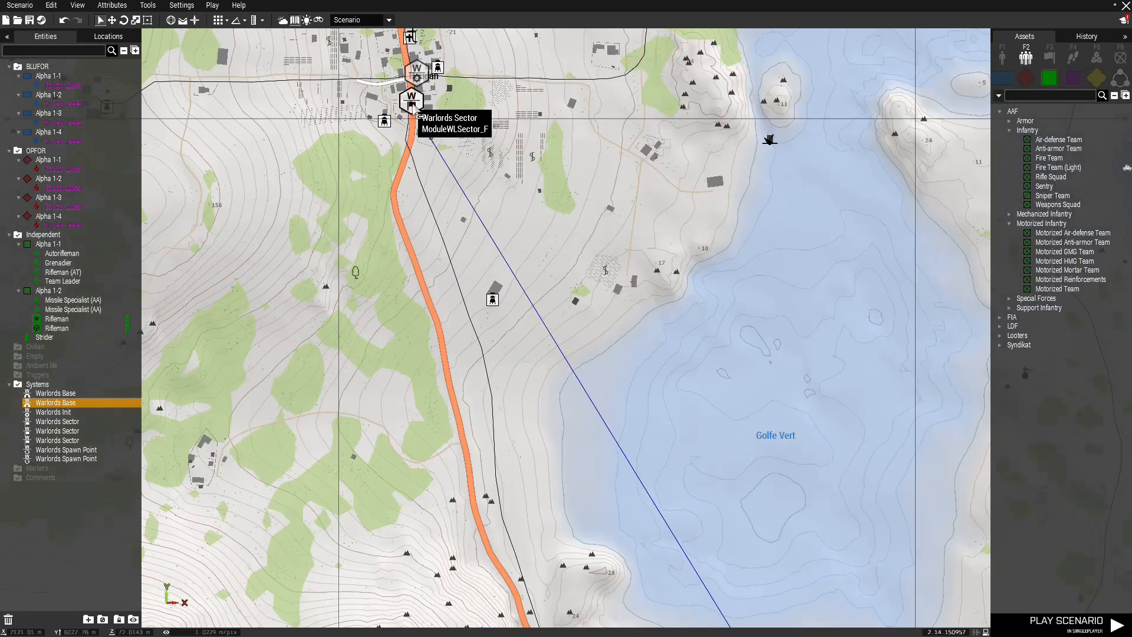
# Step: Sync the Houdan Warlords Sector to the Dourdan sector on the map
pyautogui.scroll(-4, 417, 174)
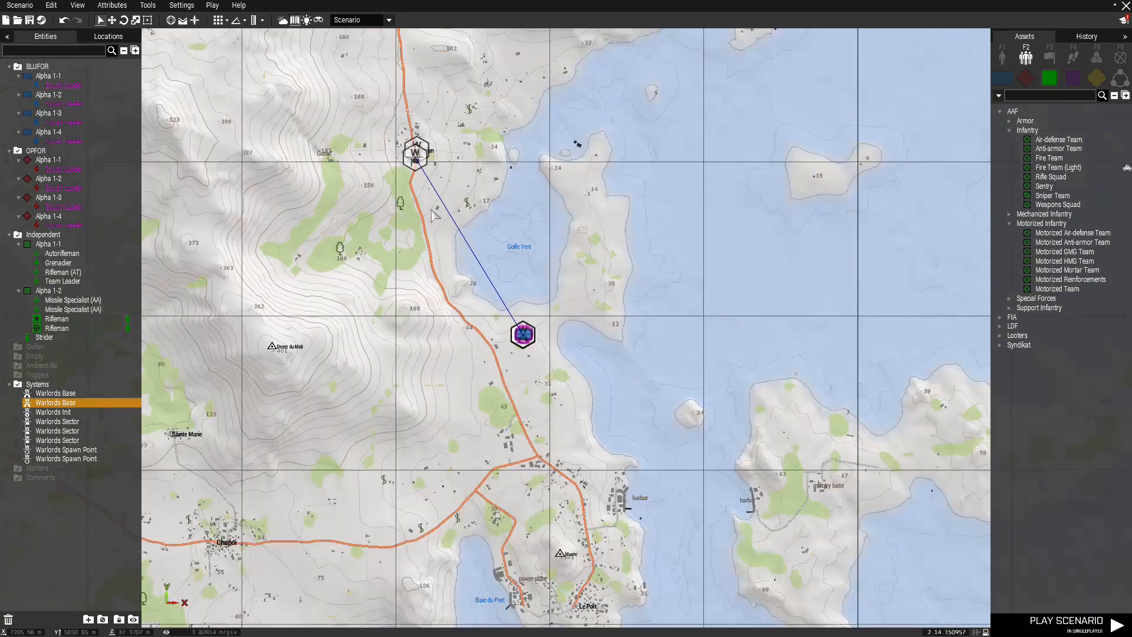
pyautogui.rightClick(417, 167)
pyautogui.moveTo(425, 167)
pyautogui.click(558, 167)
pyautogui.scroll(-5, 557, 167)
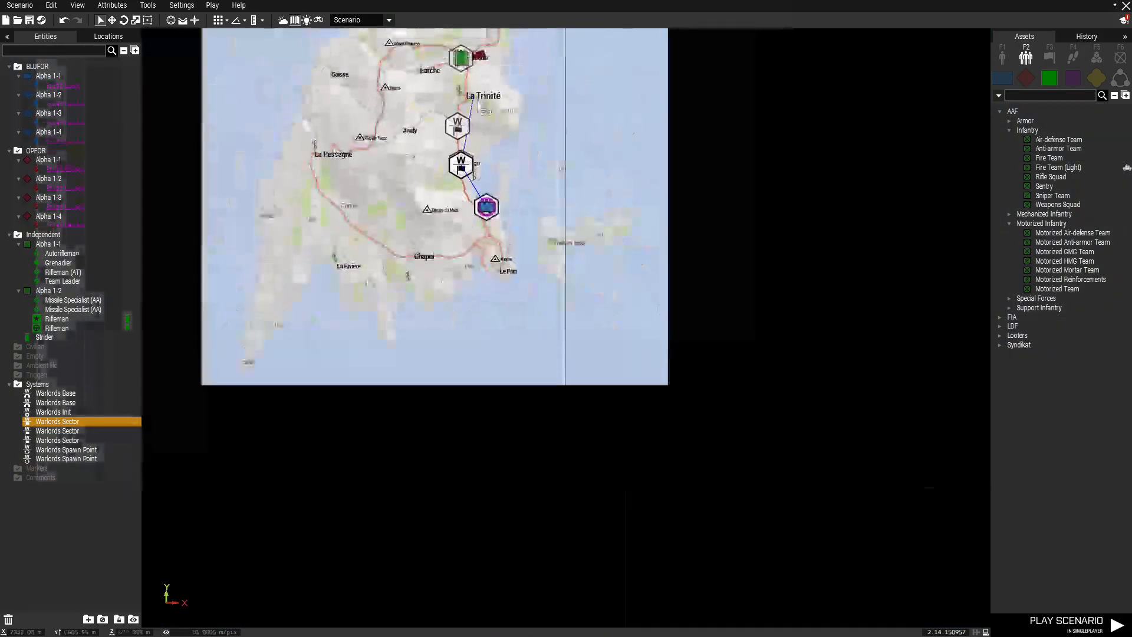
pyautogui.scroll(2, 472, 172)
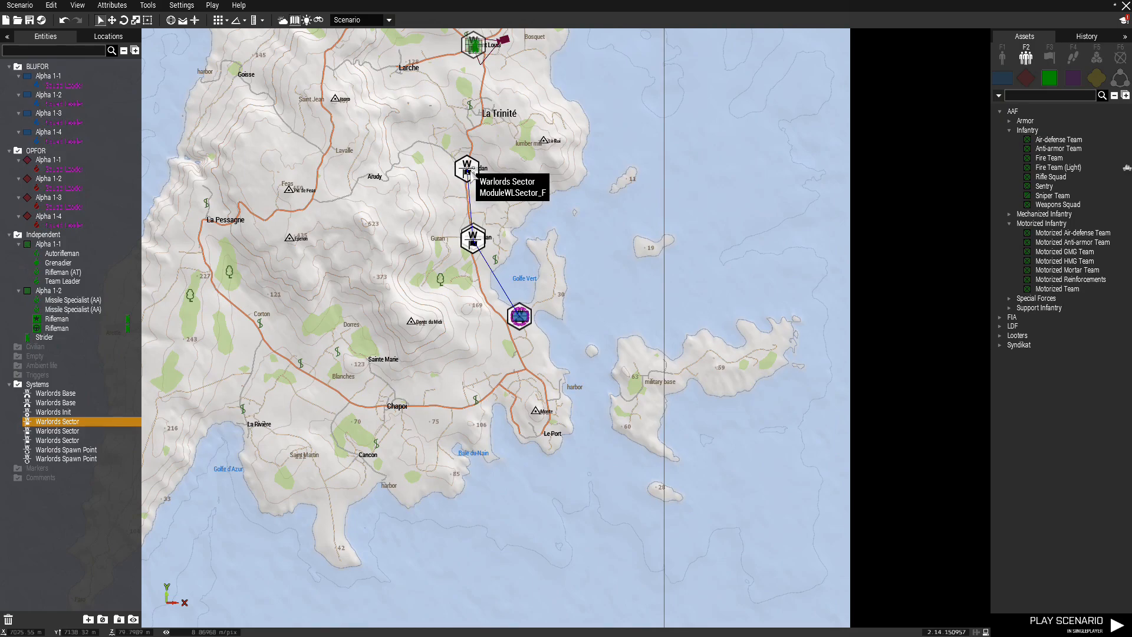
# Step: Sync the Dourdan Warlords Sector to the Saint Louis sector
pyautogui.moveTo(469, 175); pyautogui.dragTo(508, 288, button='right')
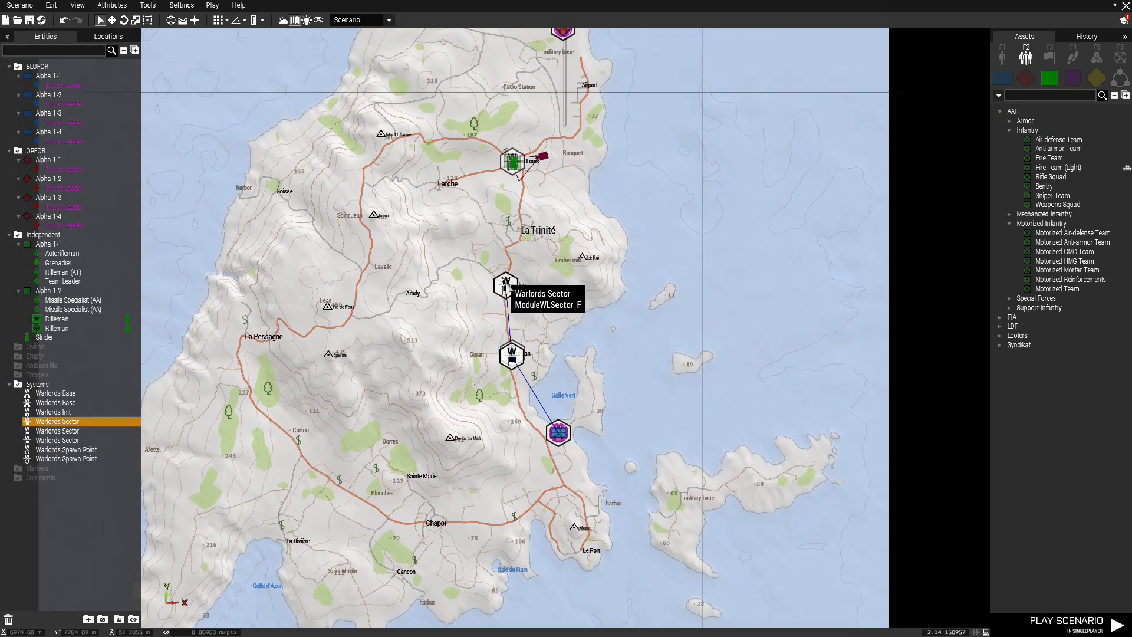
pyautogui.rightClick(511, 287)
pyautogui.moveTo(549, 286)
pyautogui.click(669, 285)
pyautogui.scroll(7, 508, 159)
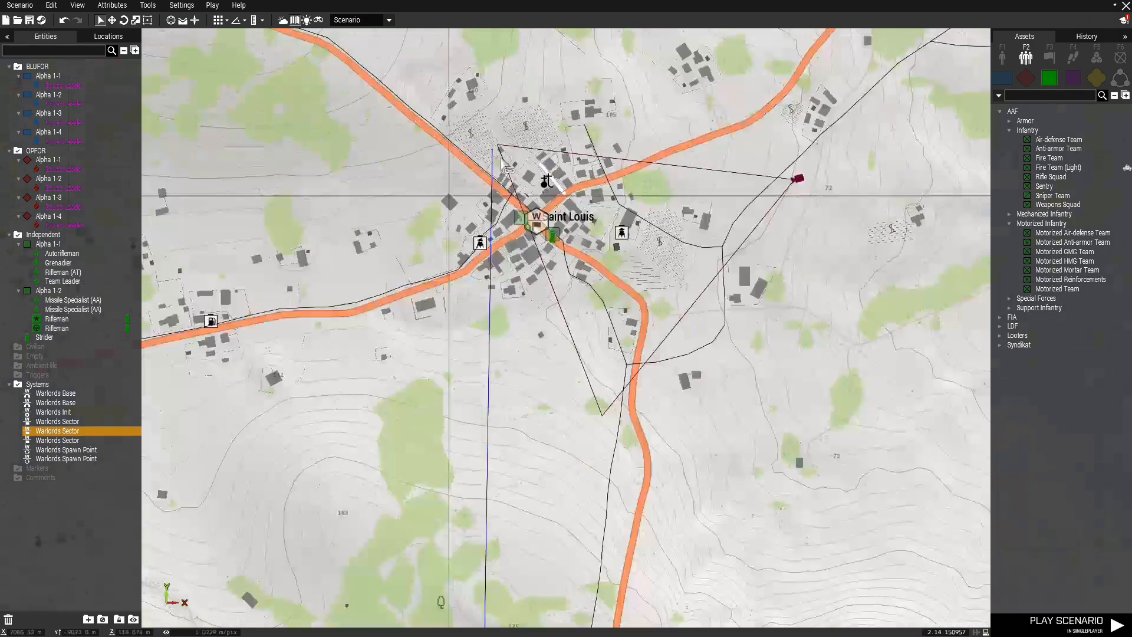
pyautogui.scroll(3, 513, 188)
# Step: Sync the Saint Louis Warlords Sector to the OPFOR Warlords Base north of the airport runway
pyautogui.rightClick(563, 254)
pyautogui.moveTo(589, 251)
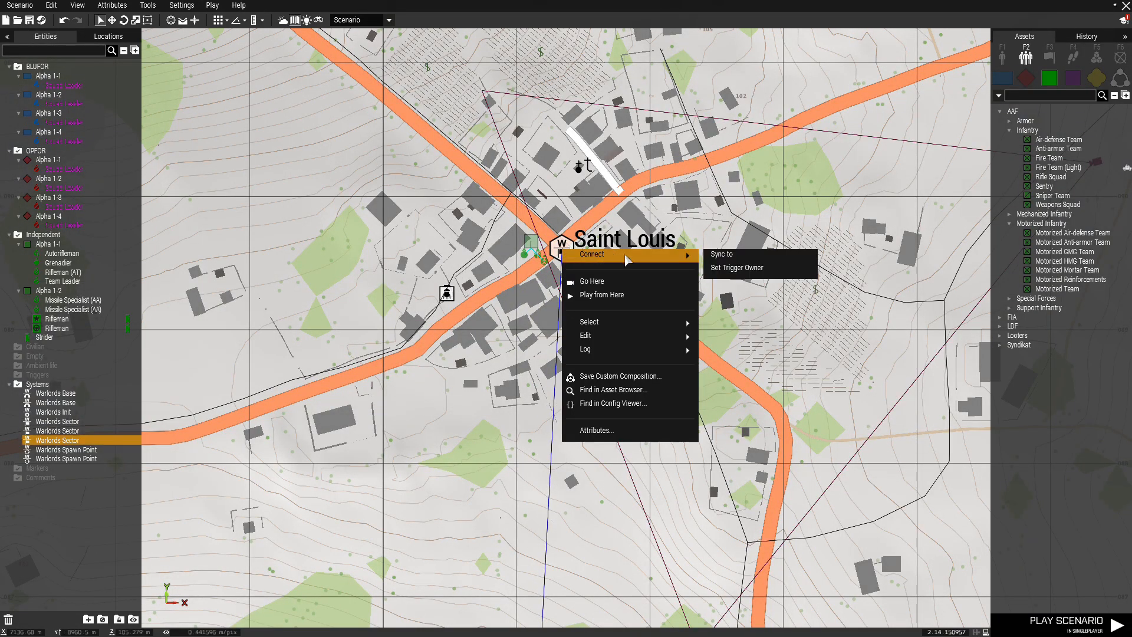
pyautogui.click(722, 253)
pyautogui.scroll(-5, 666, 247)
pyautogui.scroll(8, 849, 218)
pyautogui.scroll(-8, 774, 296)
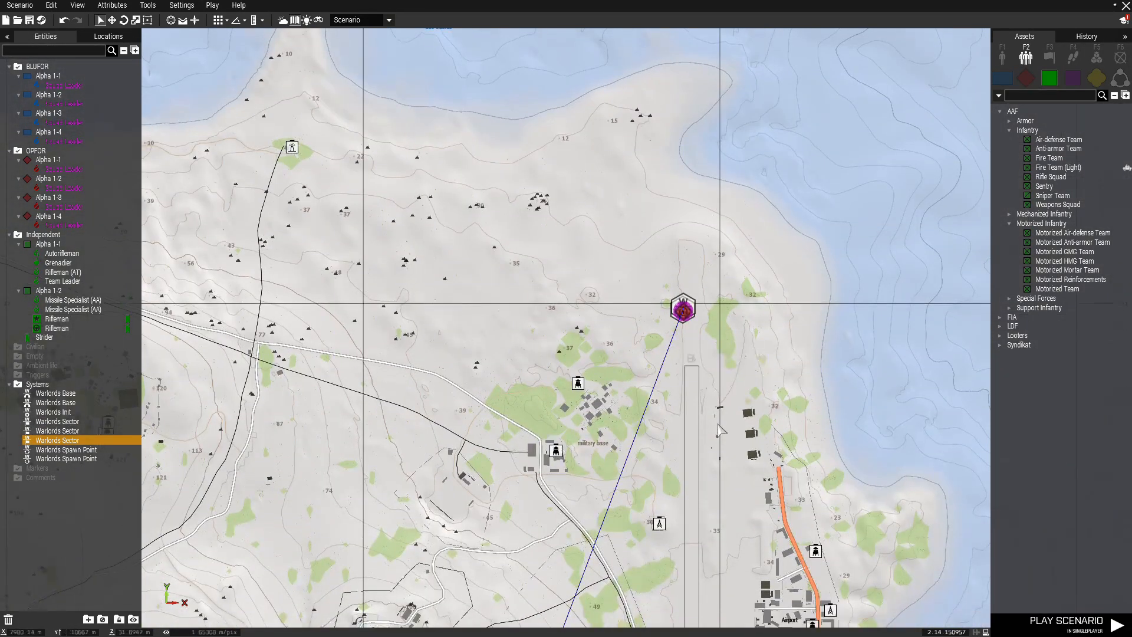
# Step: Return to the 3D view, open the scenario's multiplayer attributes and check the available game types
pyautogui.press('m')
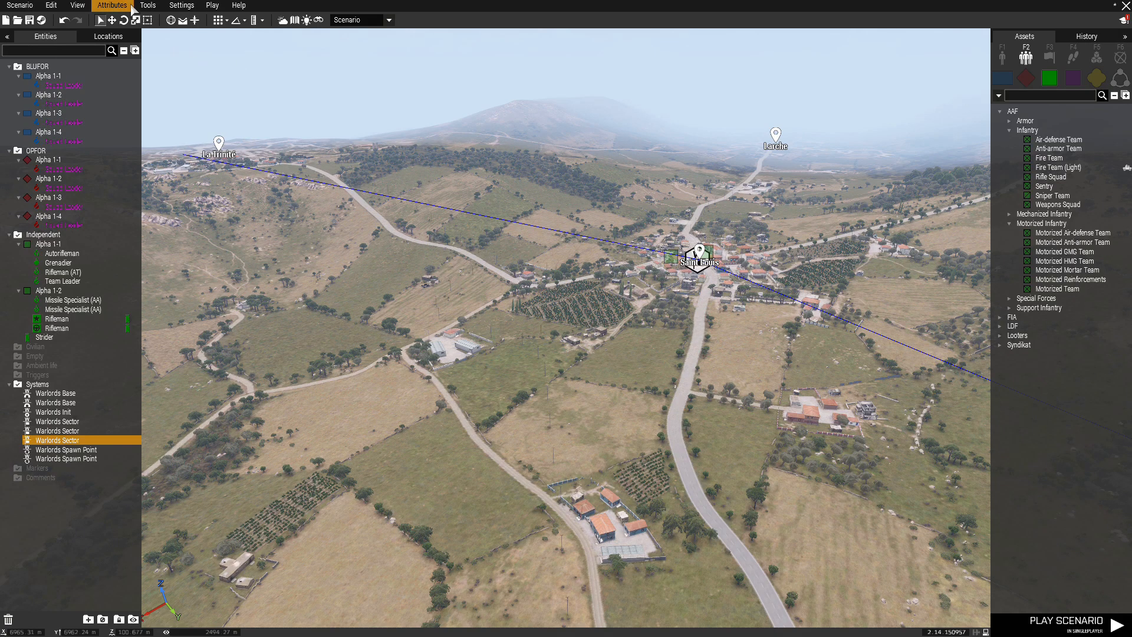
pyautogui.click(112, 7)
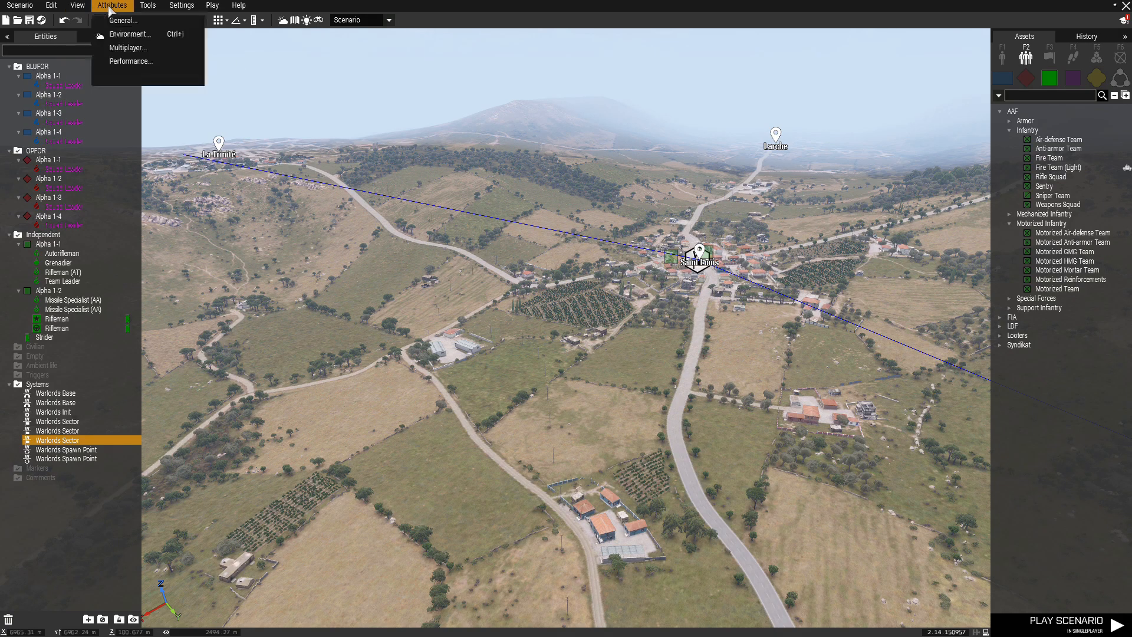
pyautogui.click(126, 48)
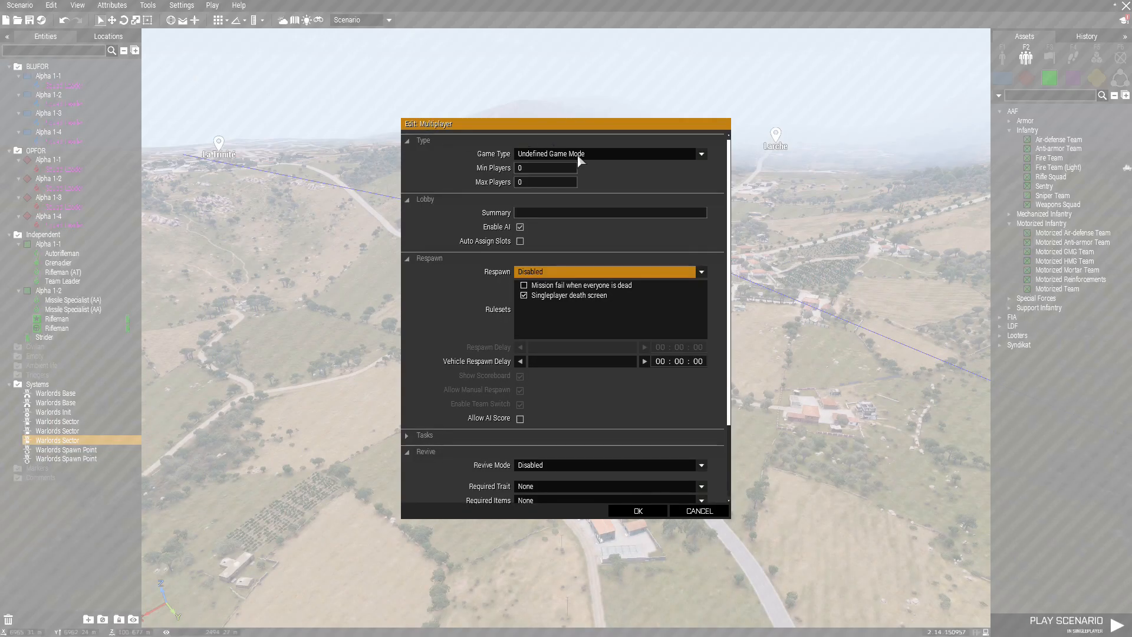
pyautogui.click(596, 154)
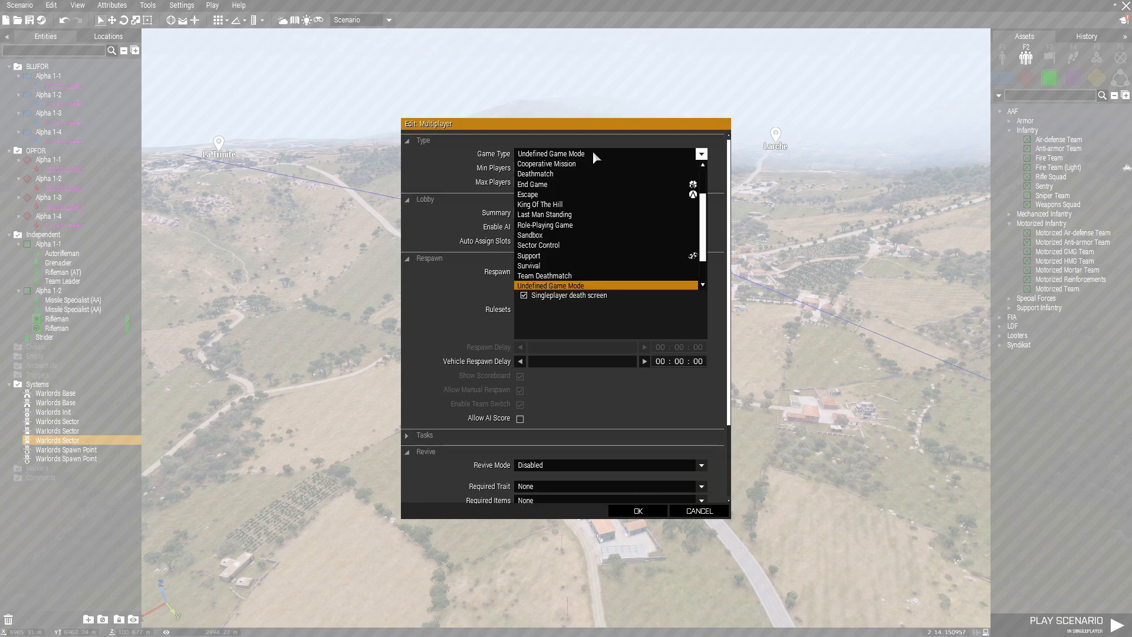
pyautogui.click(593, 152)
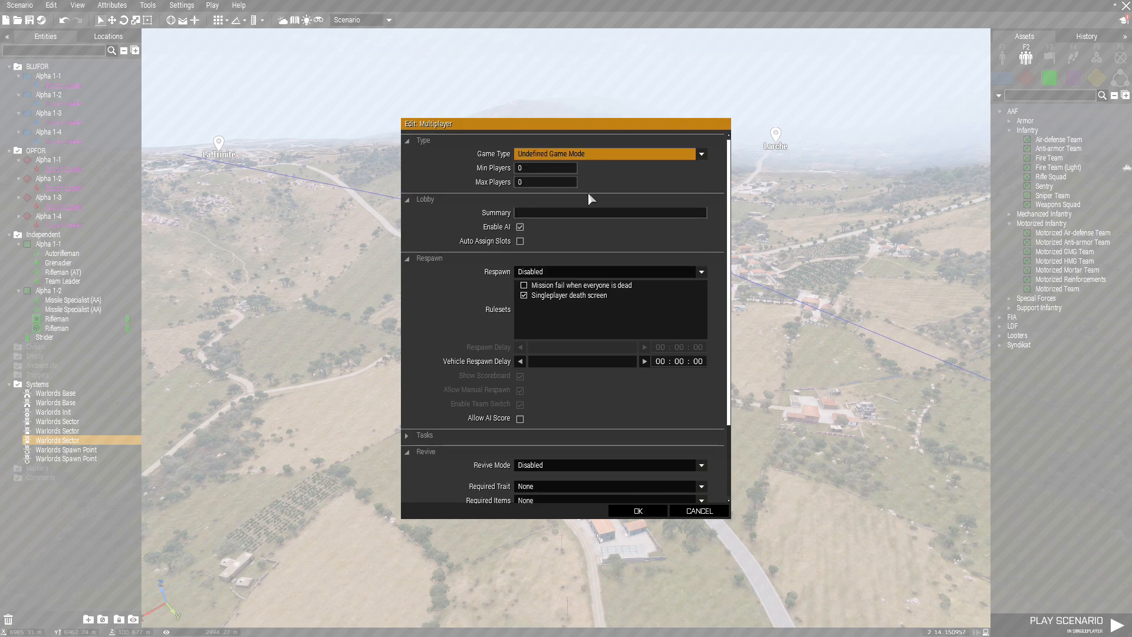
# Step: Set Respawn to Respawn on Custom Position, enable the Select respawn position ruleset and confirm the multiplayer settings
pyautogui.click(553, 272)
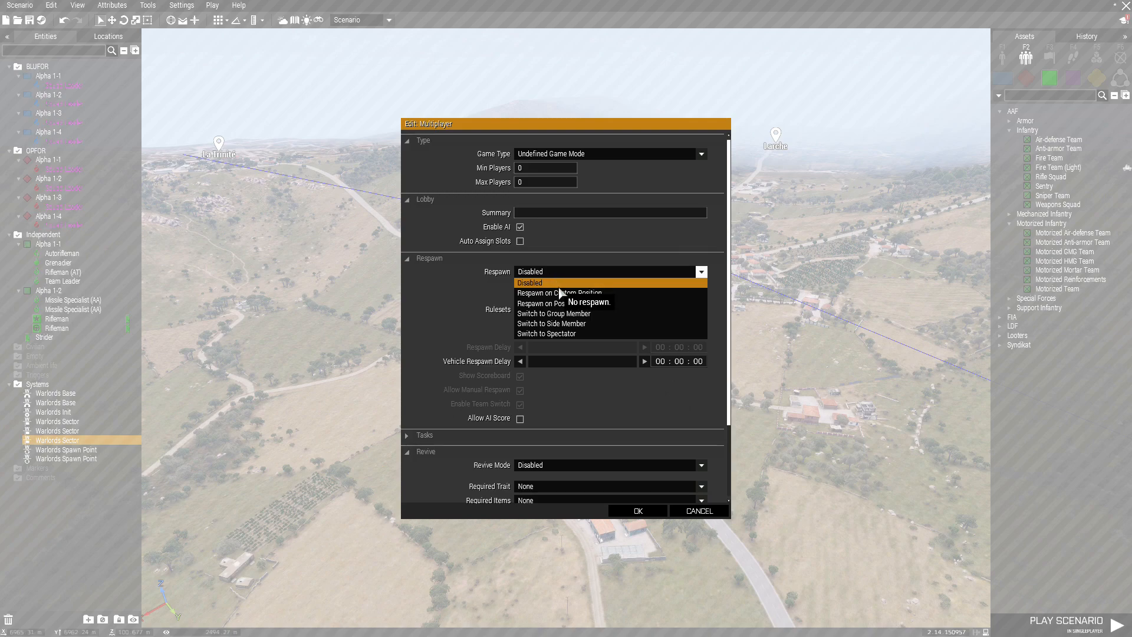
pyautogui.click(559, 293)
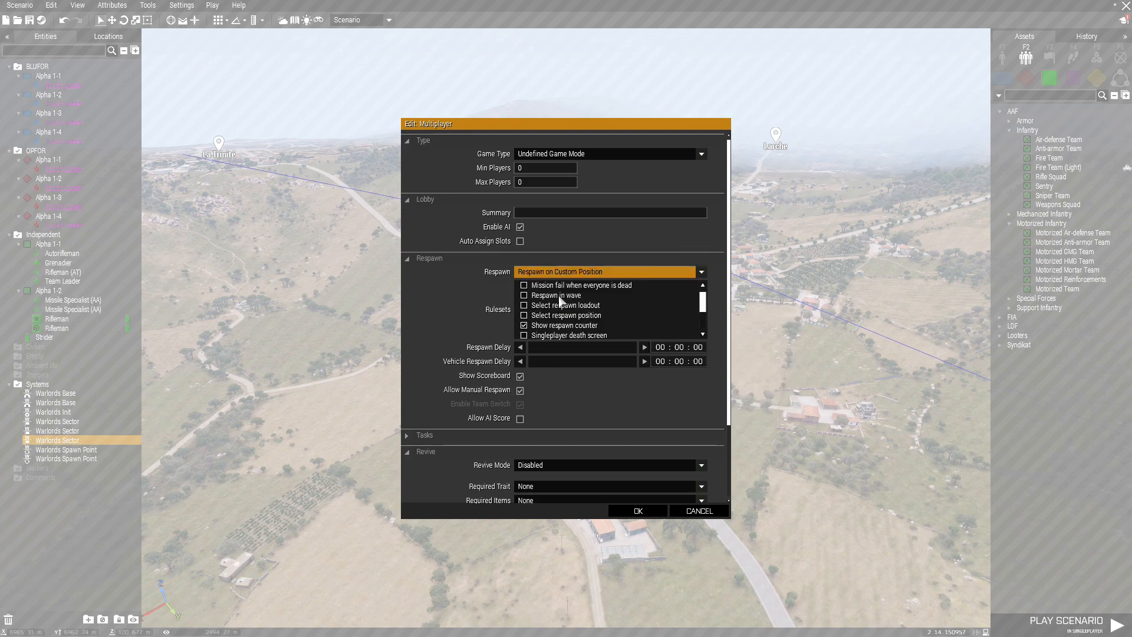
pyautogui.click(530, 316)
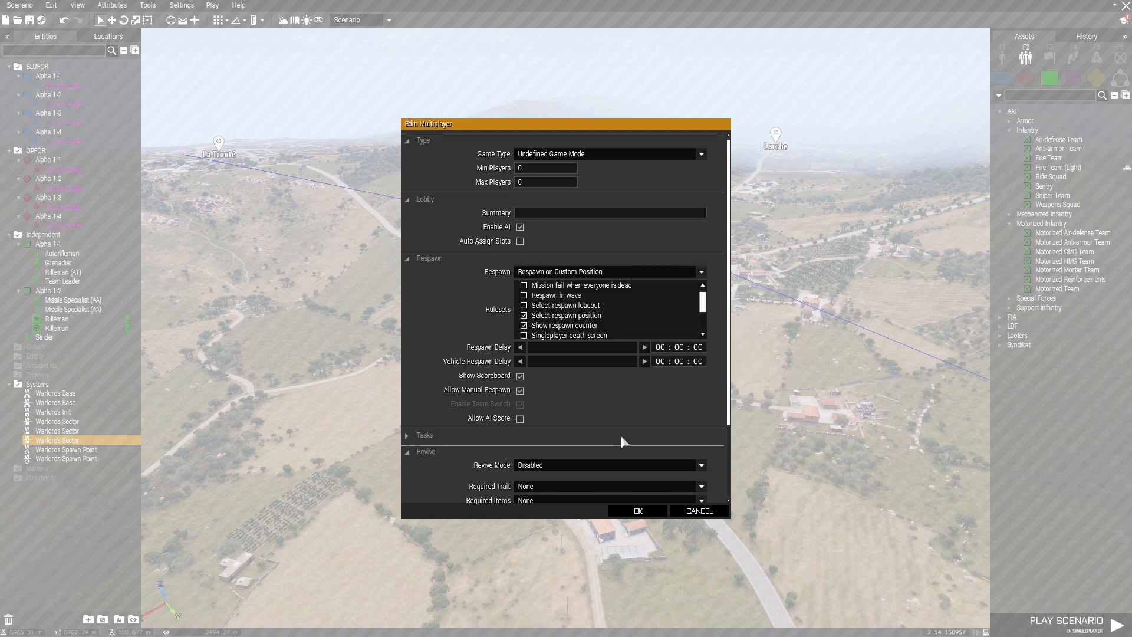
pyautogui.scroll(-3, 622, 445)
pyautogui.click(594, 390)
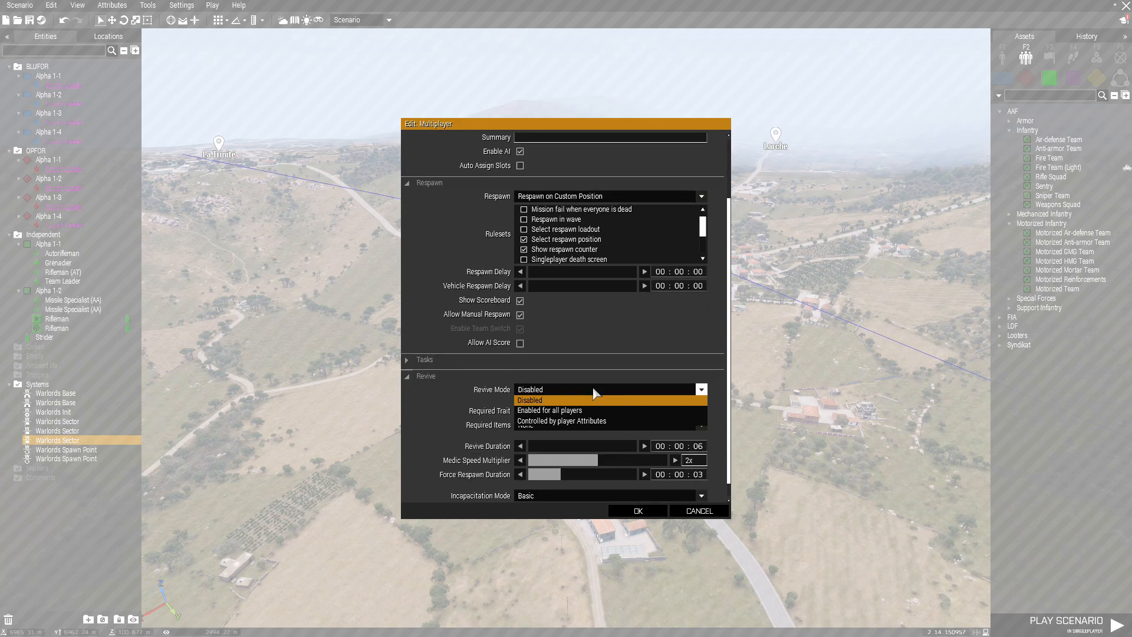
pyautogui.click(594, 391)
pyautogui.scroll(3, 589, 155)
pyautogui.doubleClick(588, 154)
pyautogui.click(638, 511)
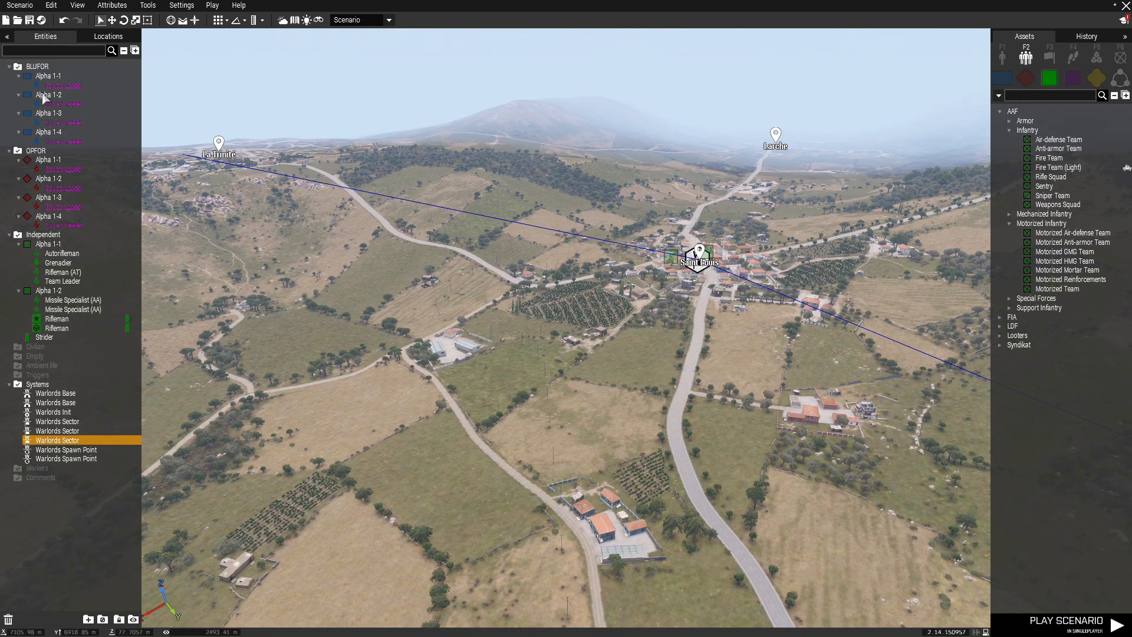
# Step: Save the scenario under the name Warlords Test
pyautogui.click(24, 5)
pyautogui.click(44, 70)
pyautogui.click(408, 151)
pyautogui.click(503, 480)
pyautogui.write('Warlords Test')
pyautogui.press('Return')
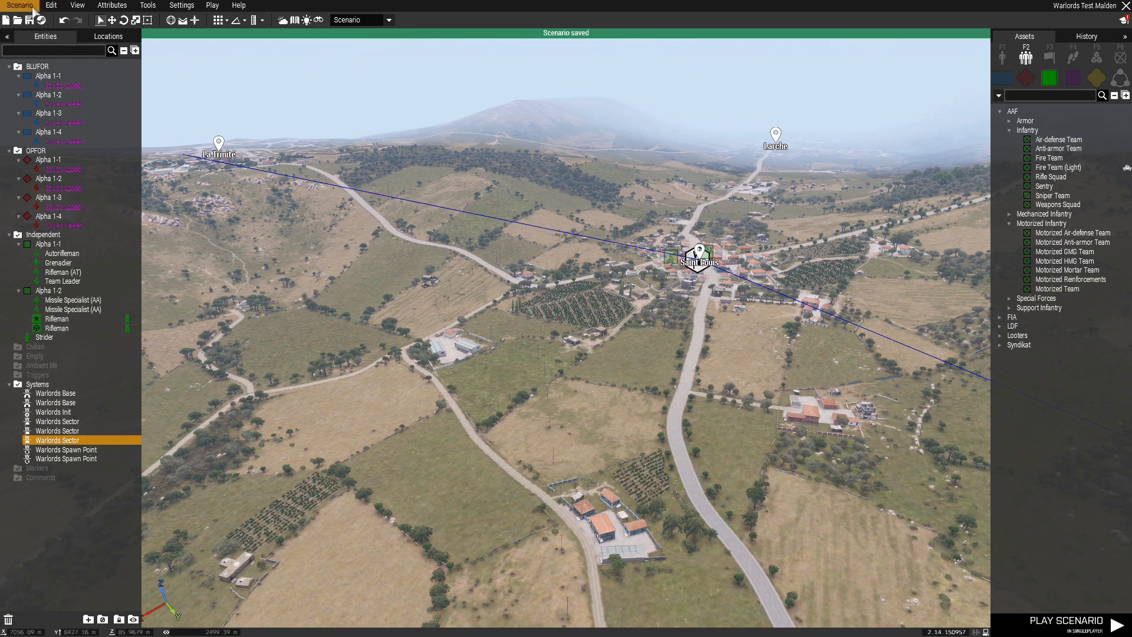
# Step: Export the saved scenario for multiplayer
pyautogui.click(34, 8)
pyautogui.moveTo(59, 102)
pyautogui.click(177, 115)
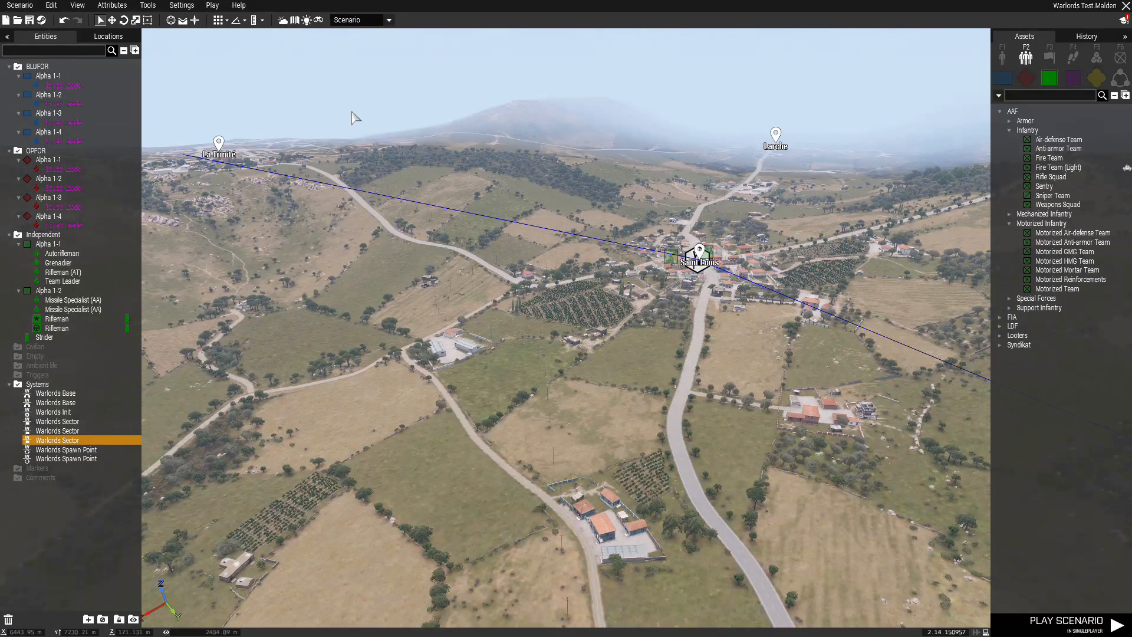
# Step: Host the scenario in multiplayer, disable AI in the lobby and start the mission in the OPFOR Alpha 1-1 squad leader role
pyautogui.click(215, 7)
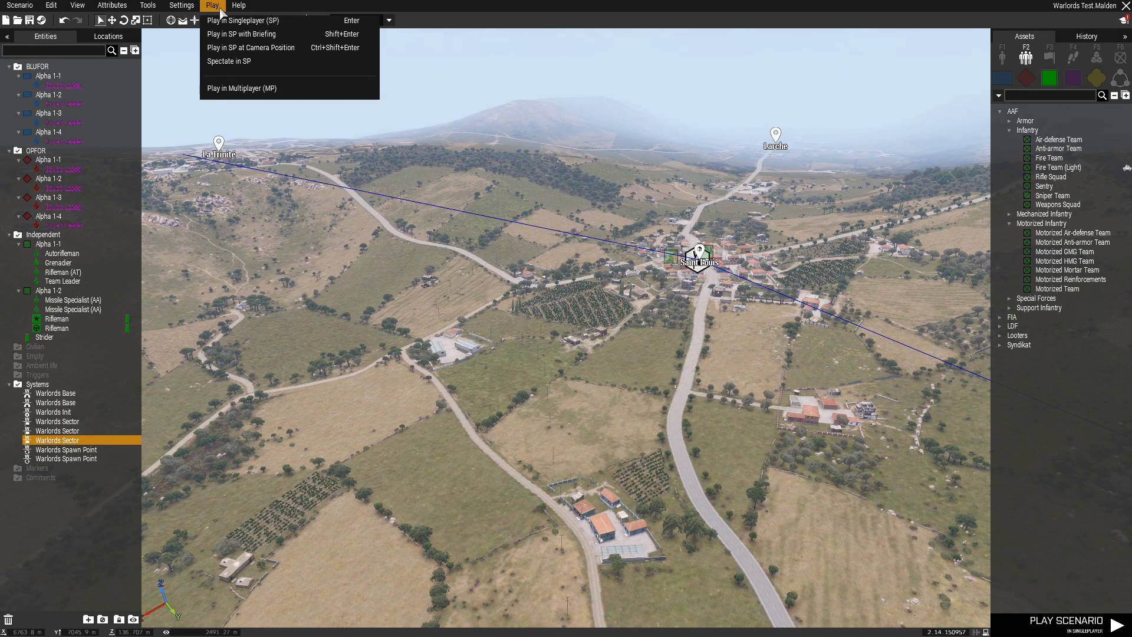
pyautogui.click(247, 94)
pyautogui.click(1068, 618)
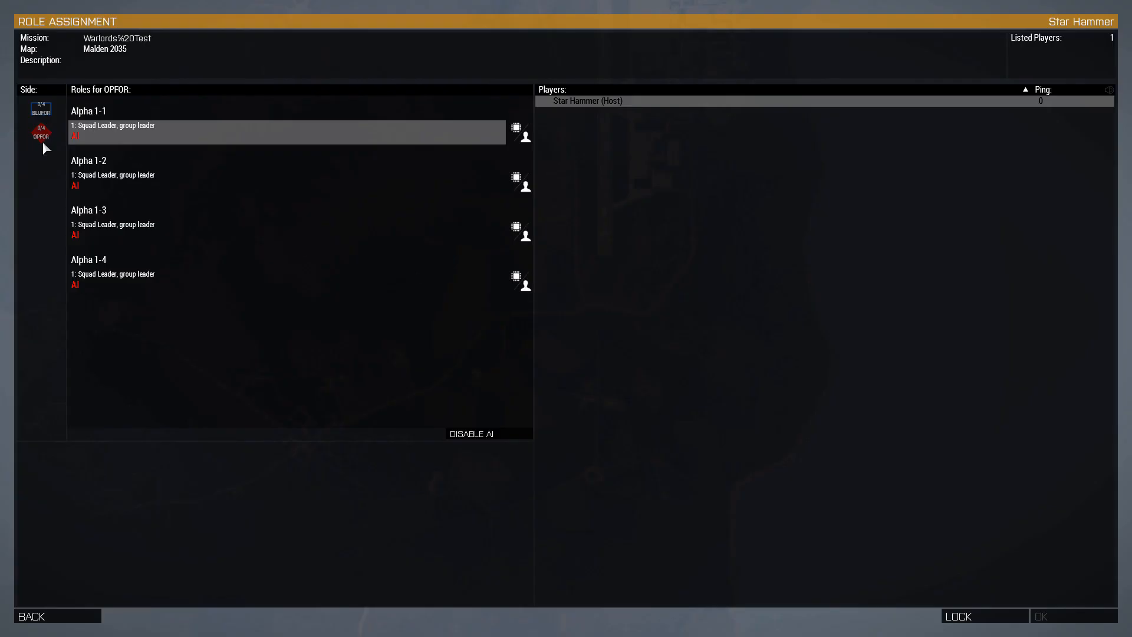
pyautogui.click(471, 434)
pyautogui.click(1073, 617)
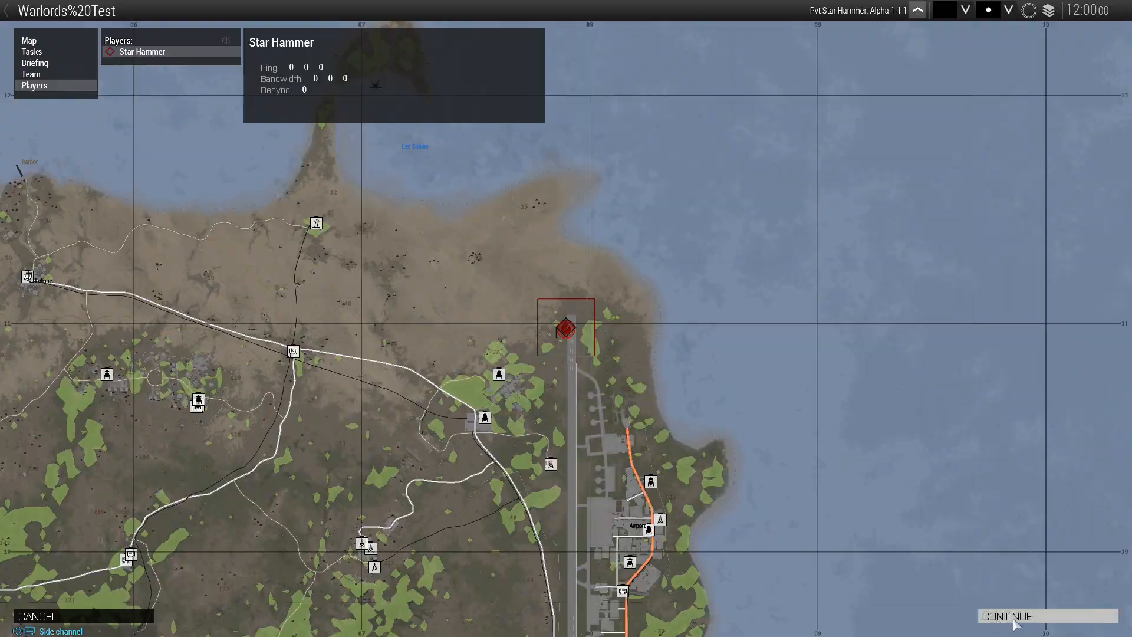
pyautogui.click(1014, 622)
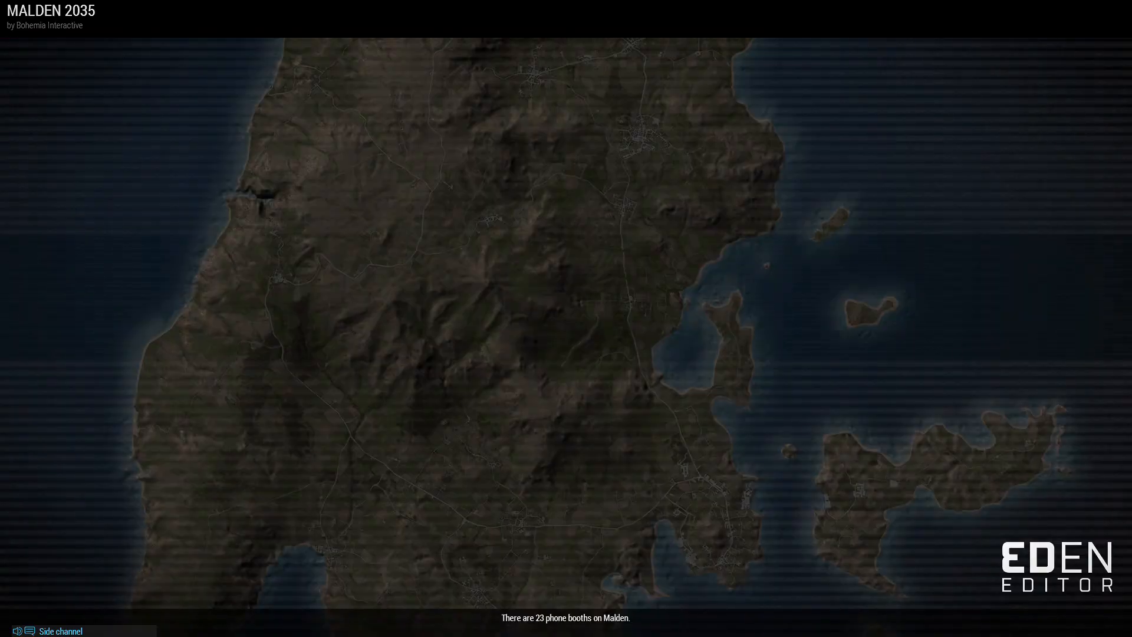
# Step: View the soldier in third person and examine the linked sectors between the two bases on the in-game map
pyautogui.press('KP_Enter')
pyautogui.press('w')
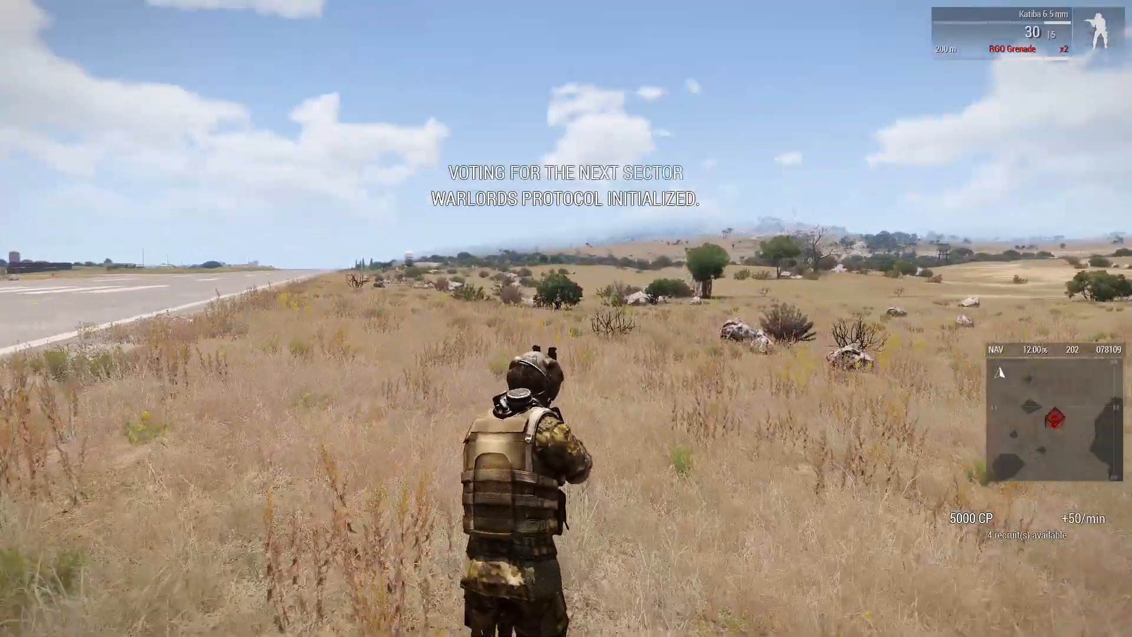
pyautogui.press('m')
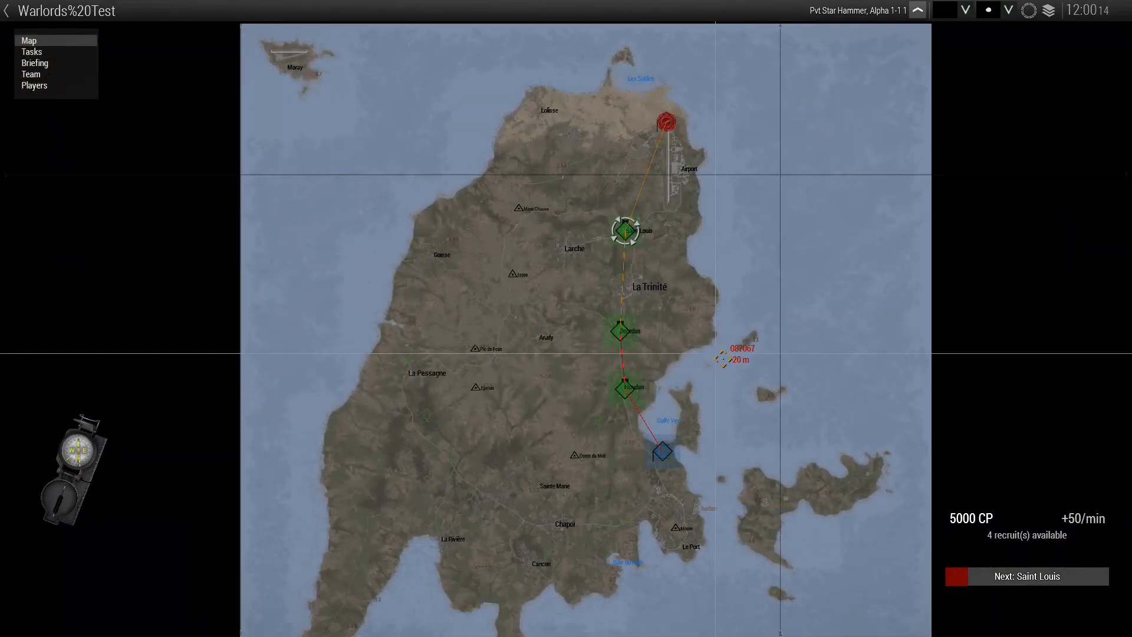
pyautogui.scroll(2, 692, 299)
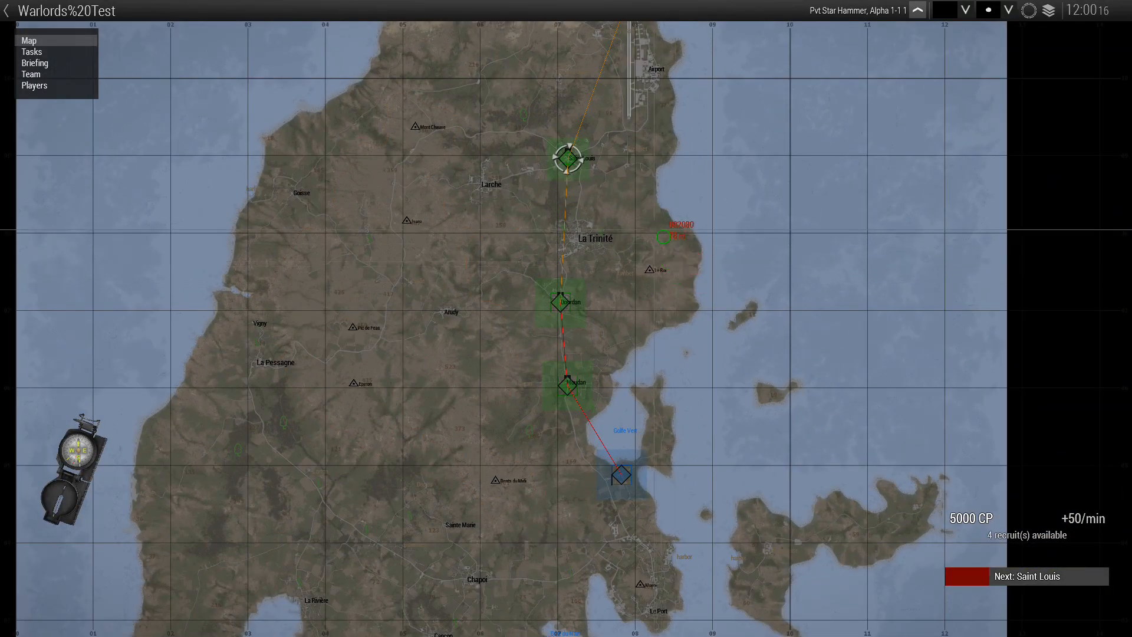